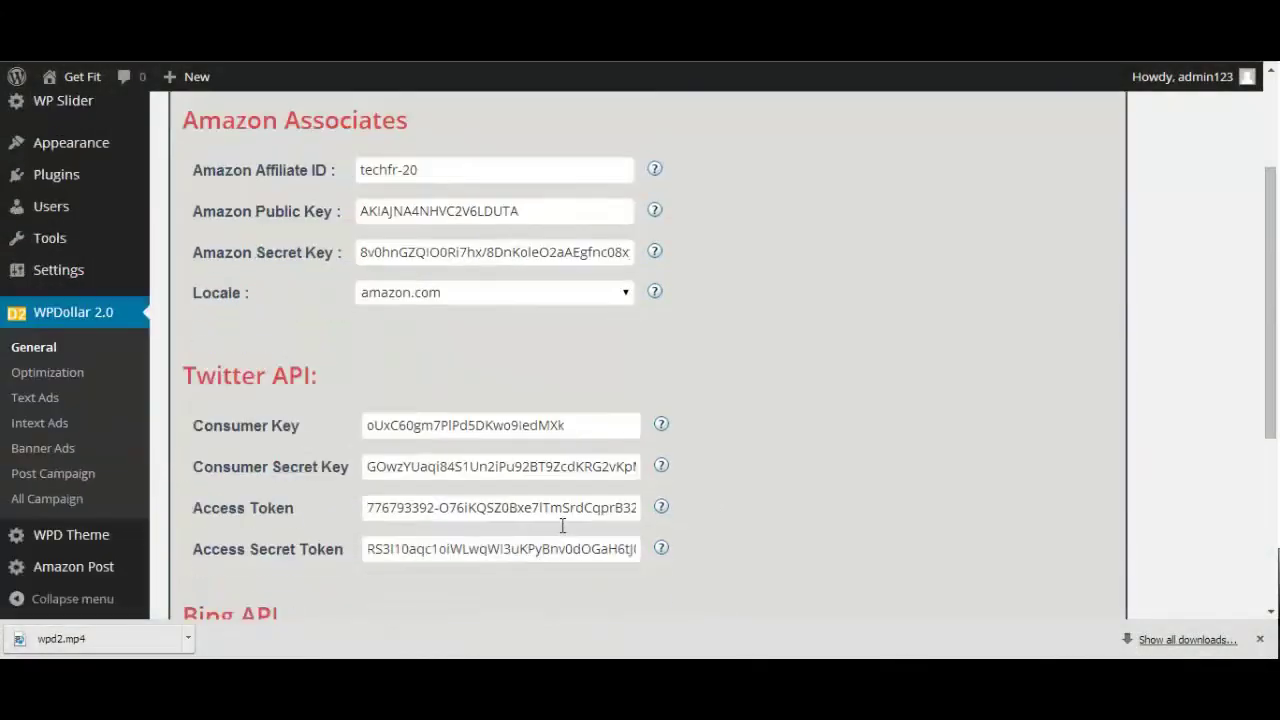
Review the General settings for the Amazon Associates, Twitter, Bing and Ezine Articles APIs, including the help hints for the Amazon fields
scroll(561, 535, "up", 1)
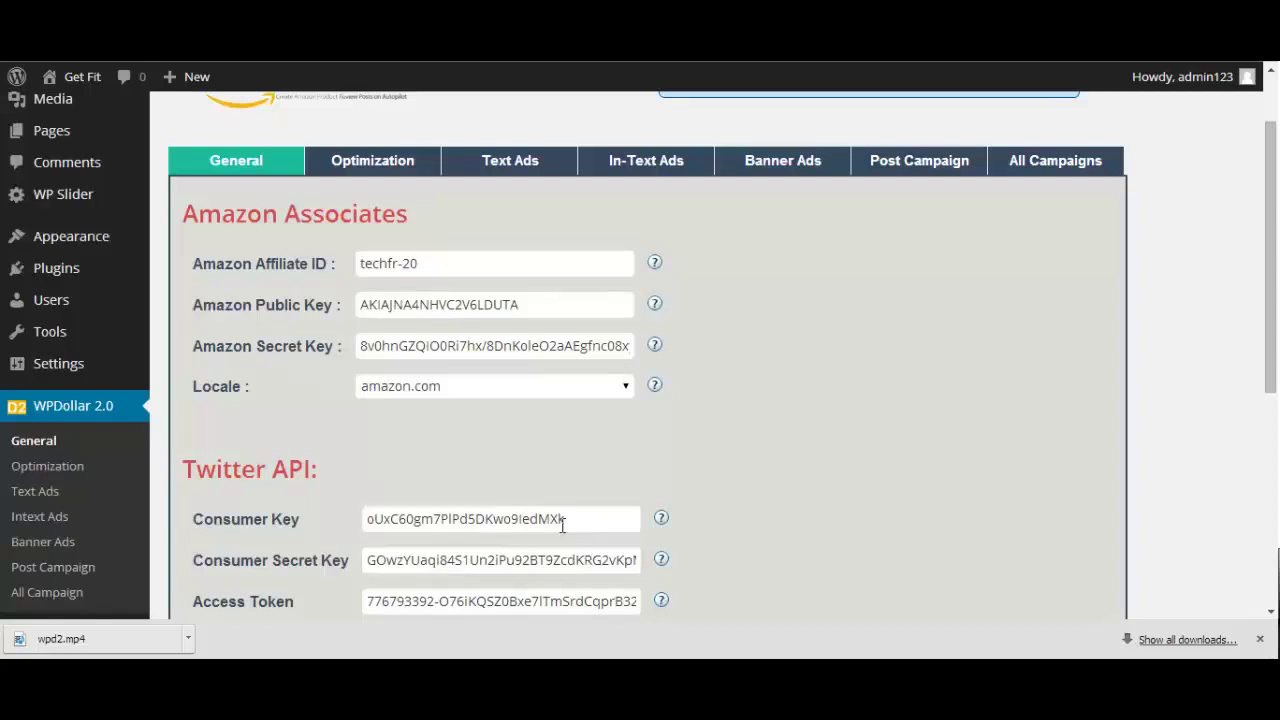
scroll(563, 525, "up", 1)
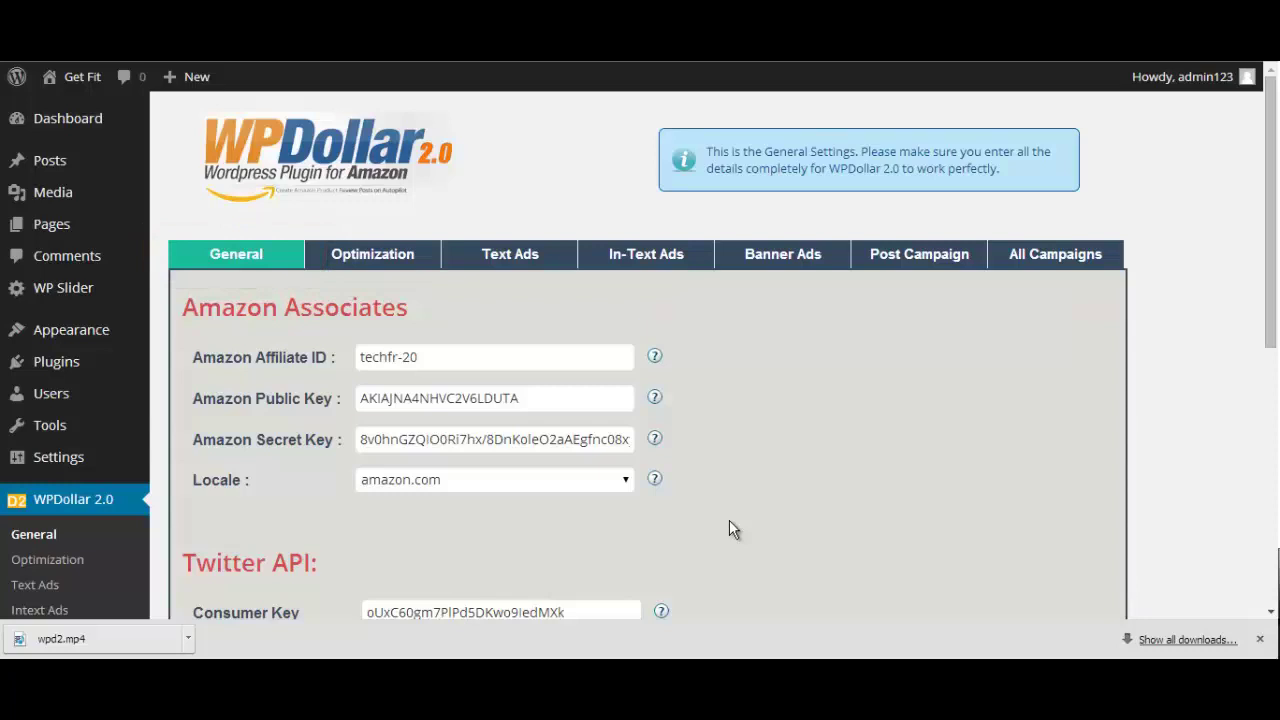
scroll(729, 521, "down", 1)
scroll(729, 521, "down", 1)
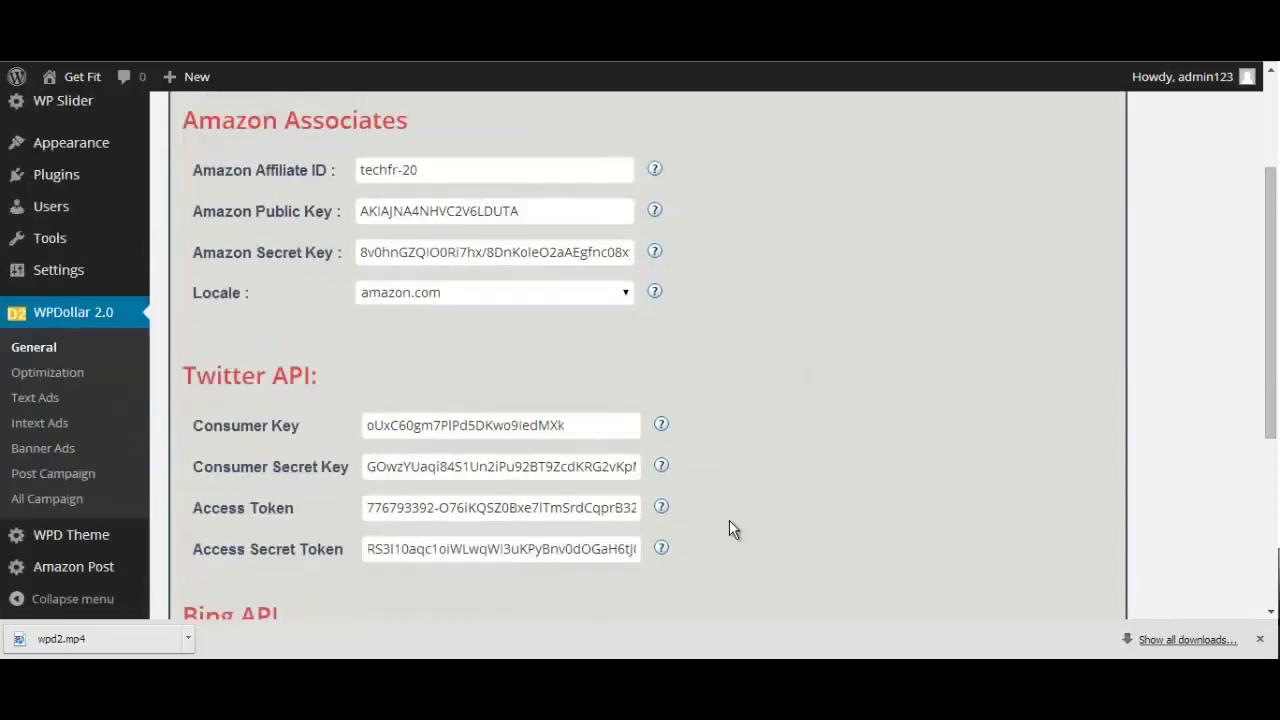
scroll(729, 520, "down", 2)
scroll(729, 520, "down", 1)
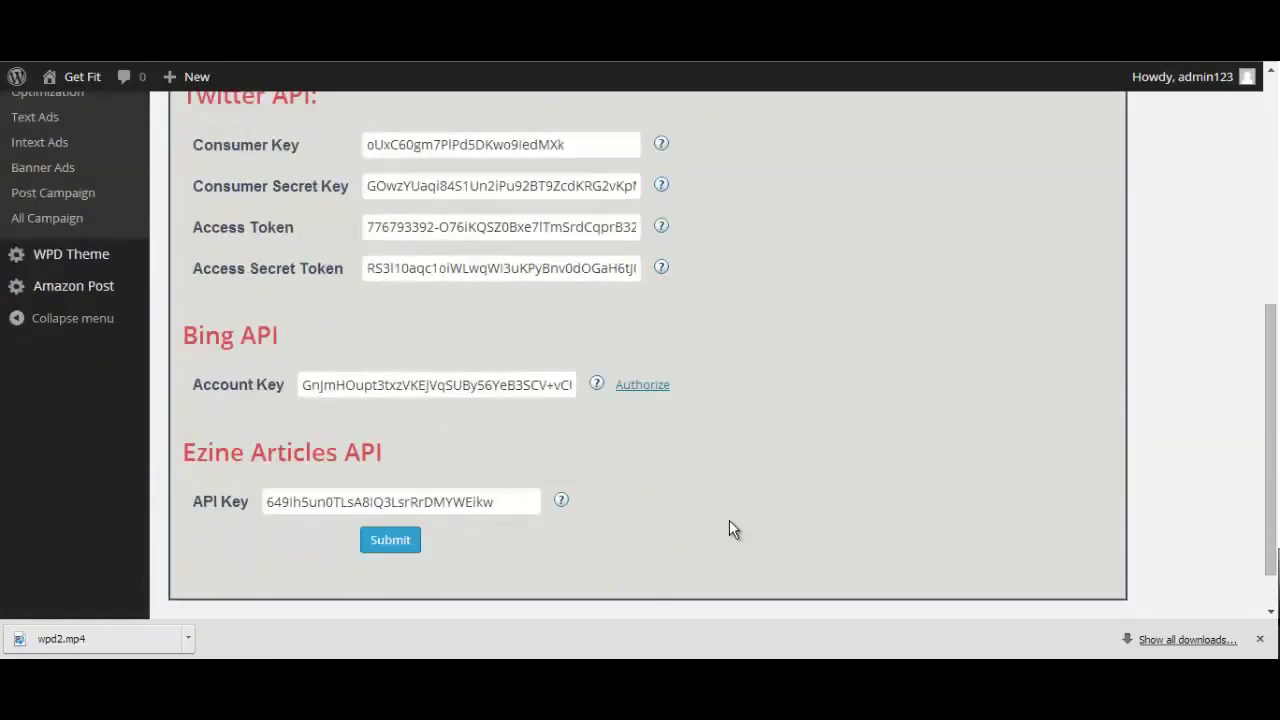
scroll(729, 520, "up", 1)
scroll(729, 520, "up", 2)
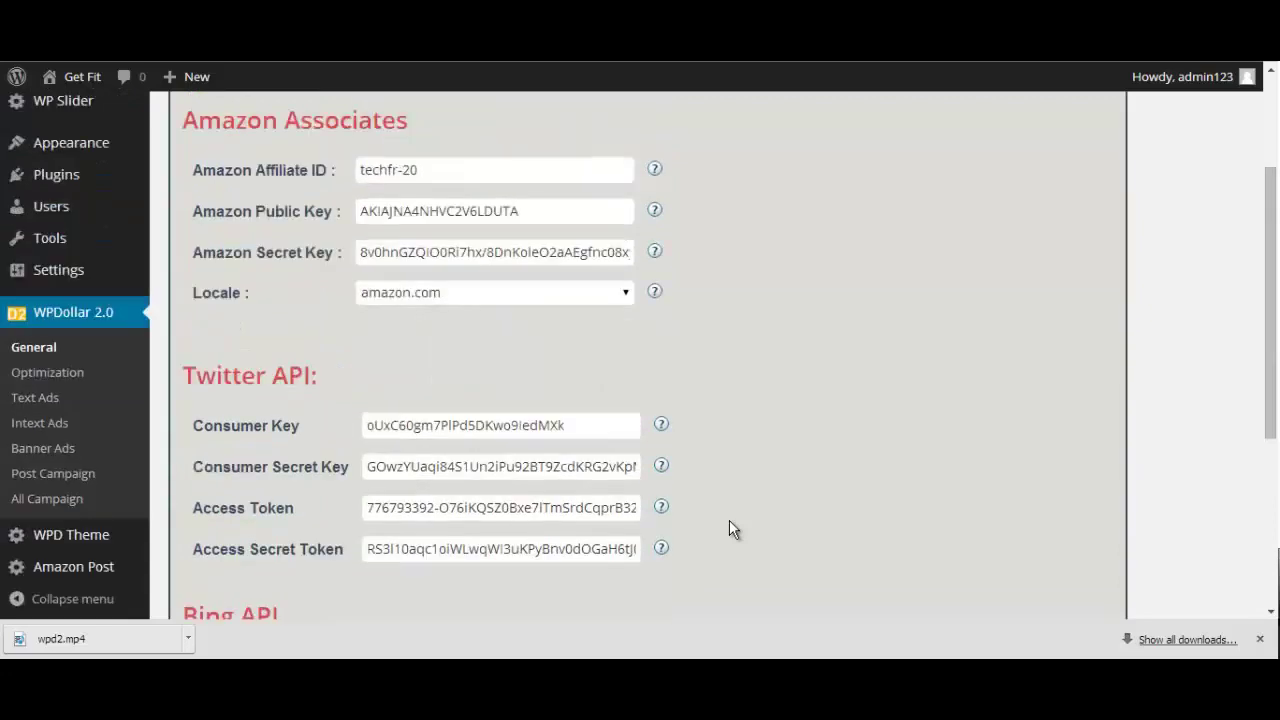
scroll(729, 528, "up", 2)
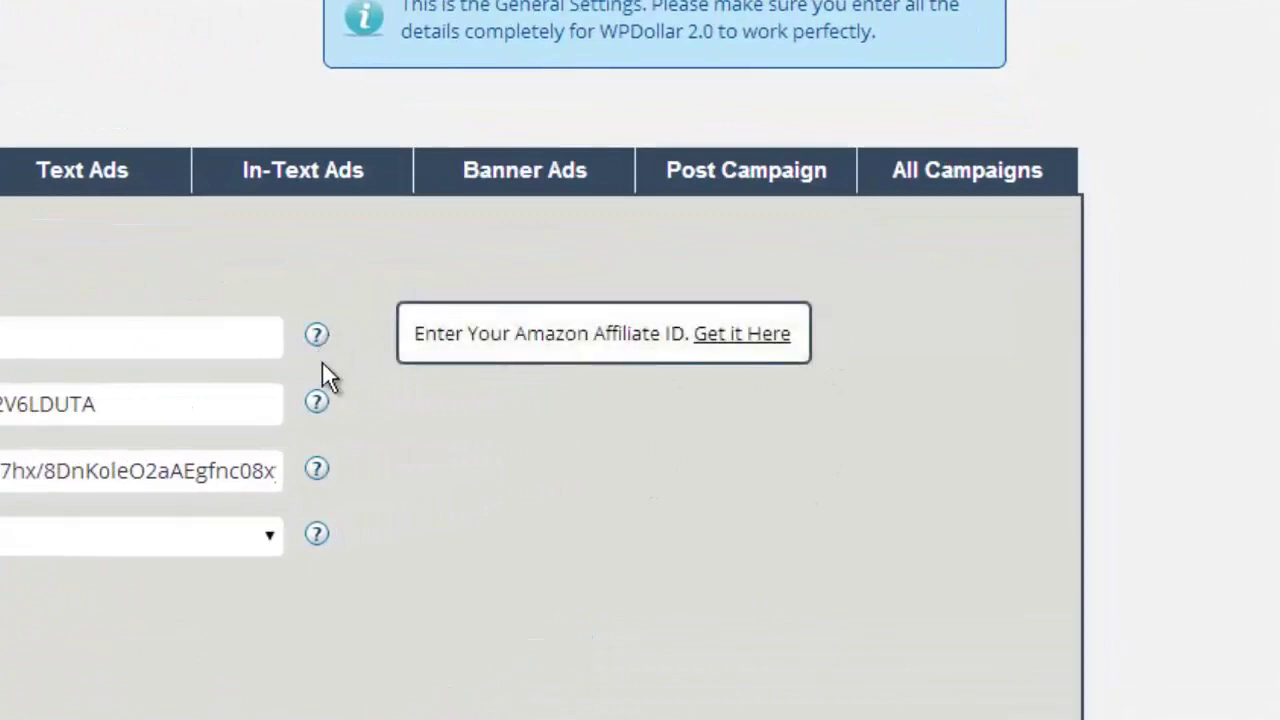
mouse_move(320, 404)
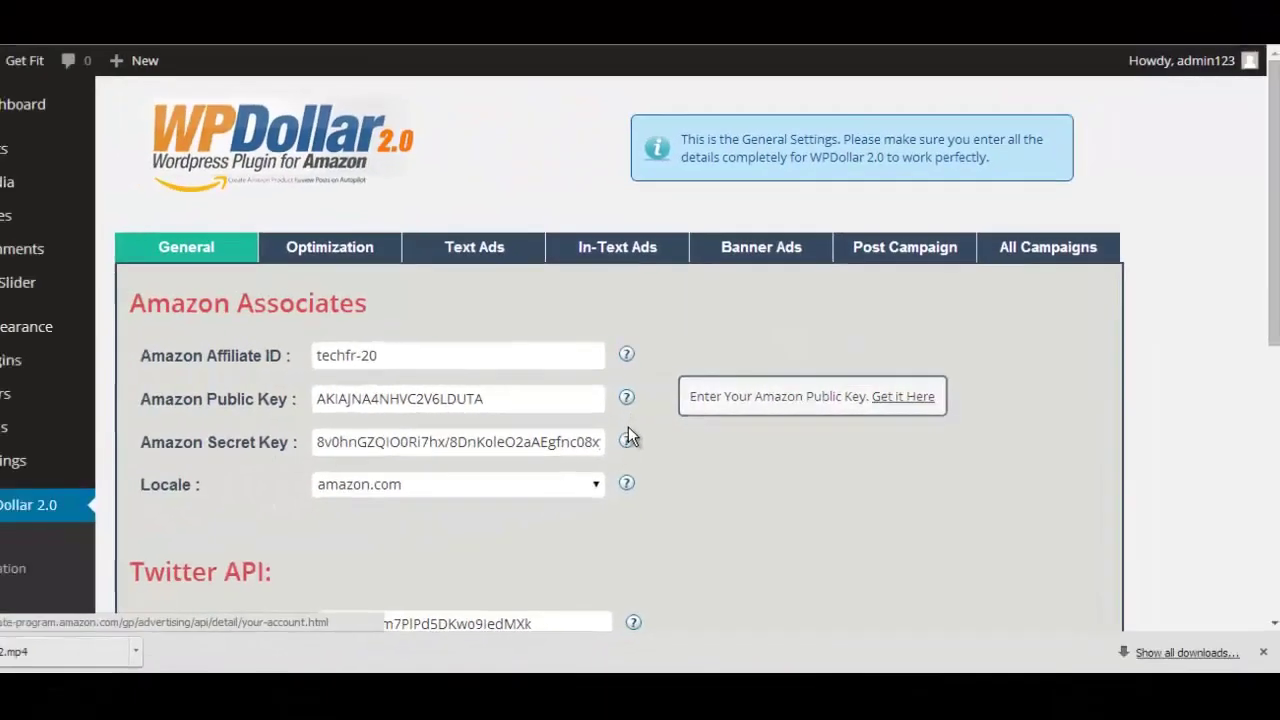
mouse_move(316, 469)
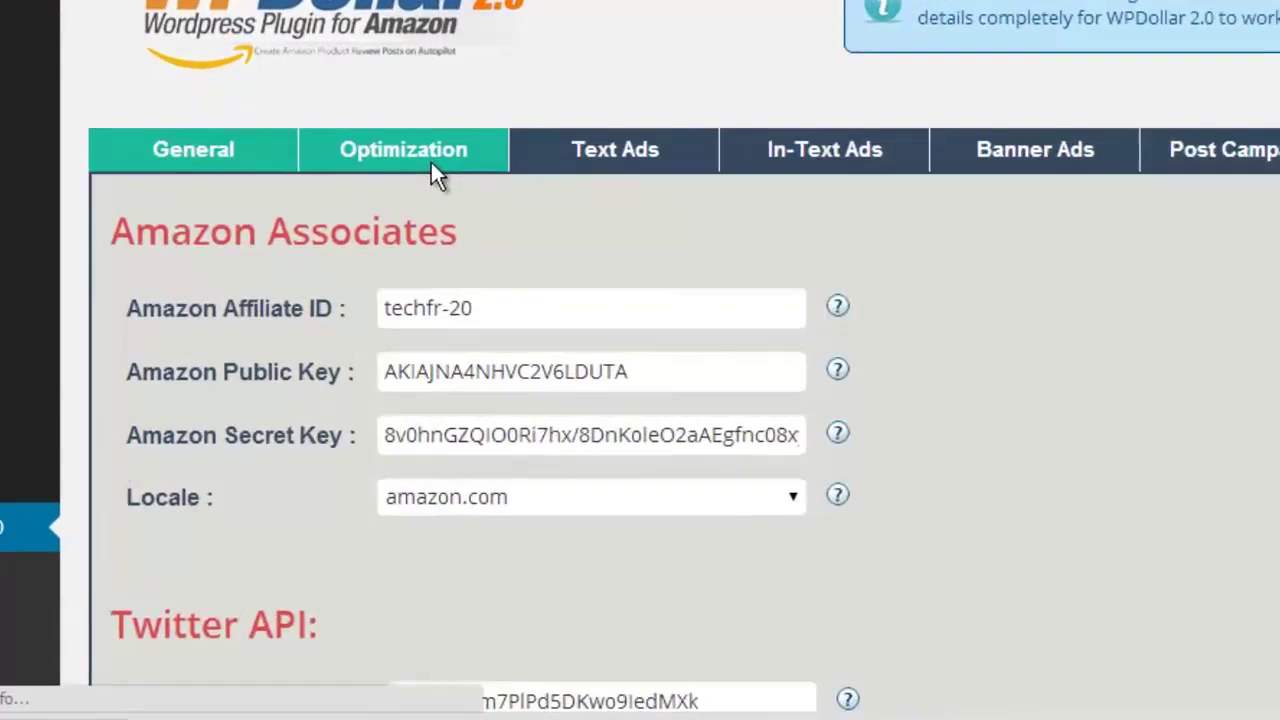
Review the Optimization options for image alt text, iframe no-follow, link cloaking and custom 404, toggling each off and on and reading their hints
left_click(392, 263)
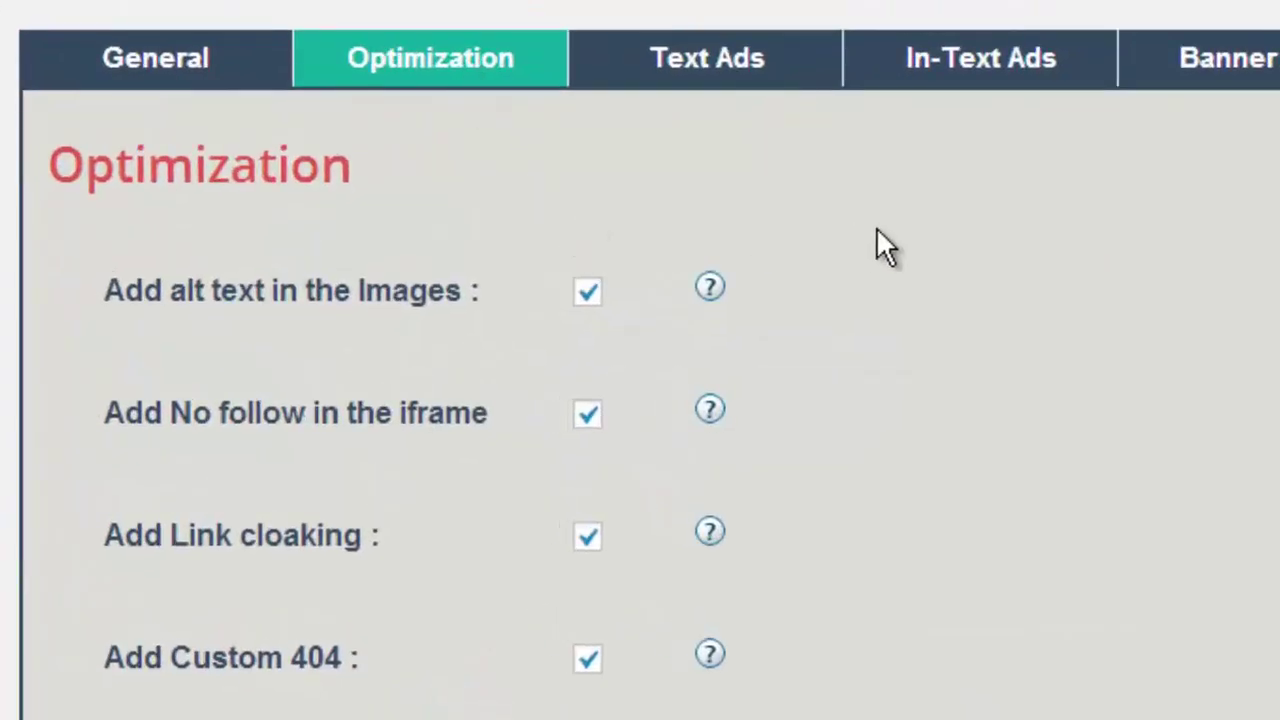
scroll(876, 227, "down", 2)
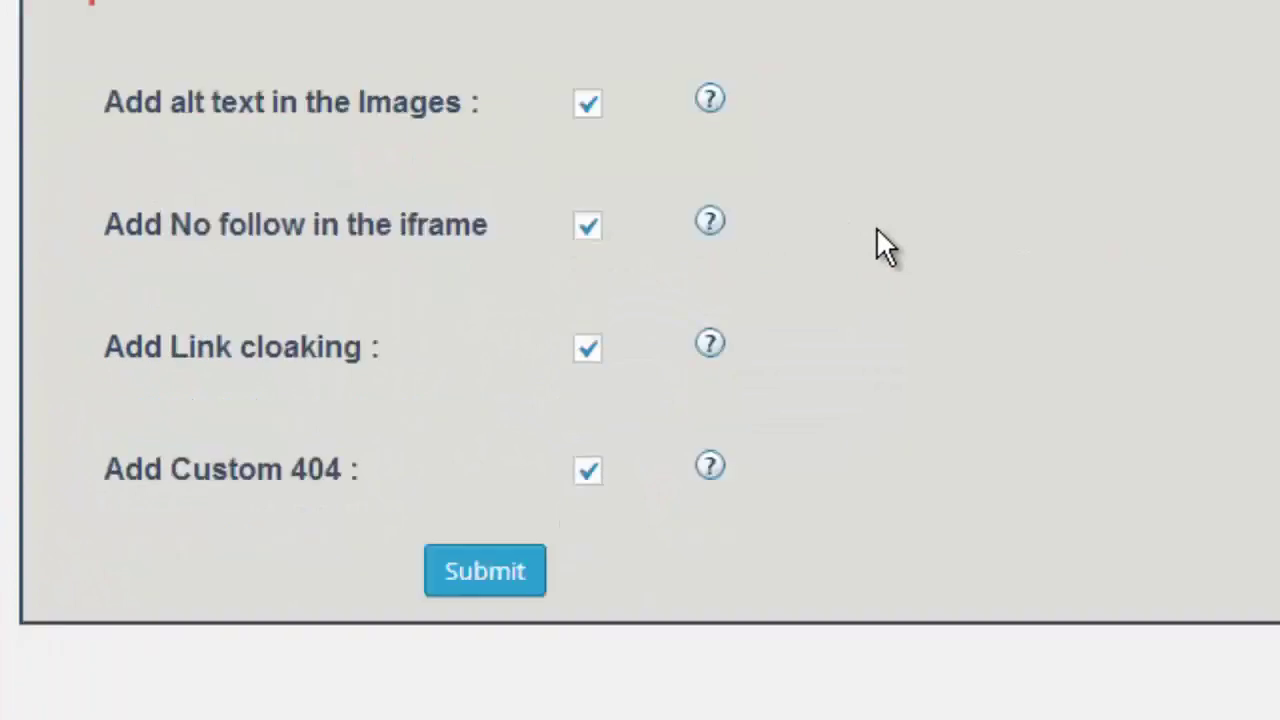
left_click(584, 106)
left_click(584, 106)
left_click(584, 230)
left_click(587, 232)
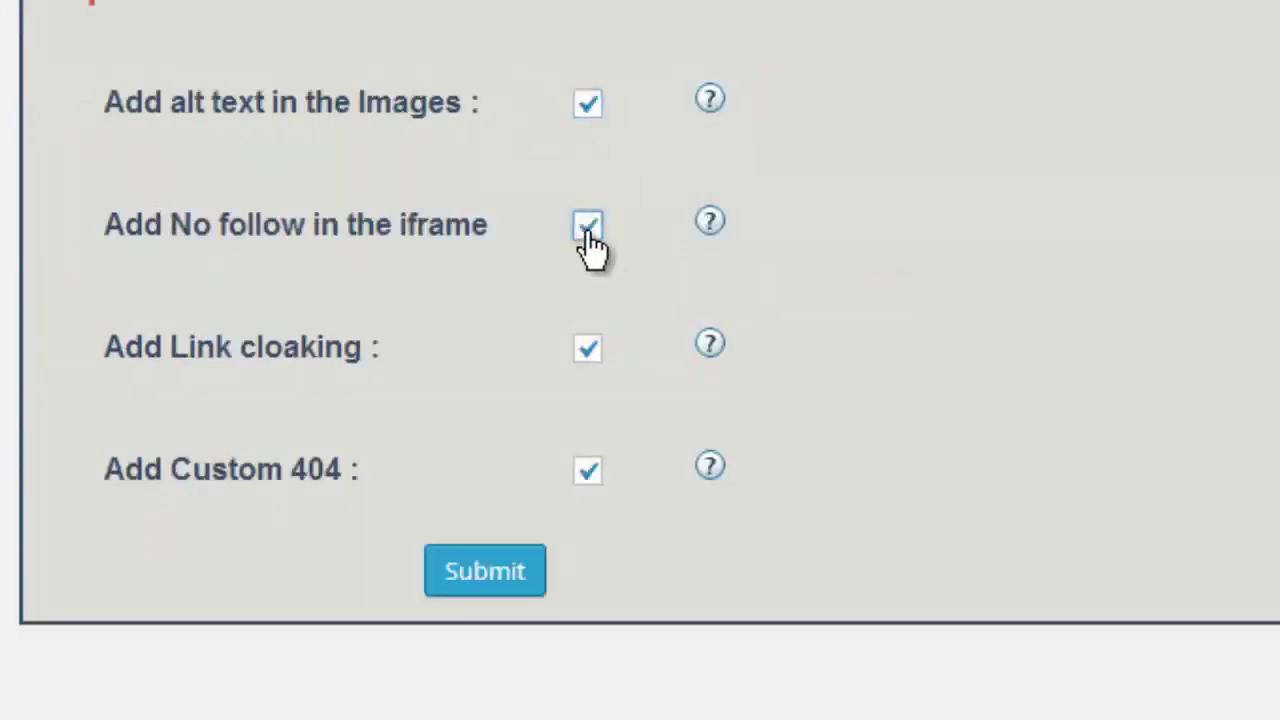
left_click(588, 350)
left_click(588, 350)
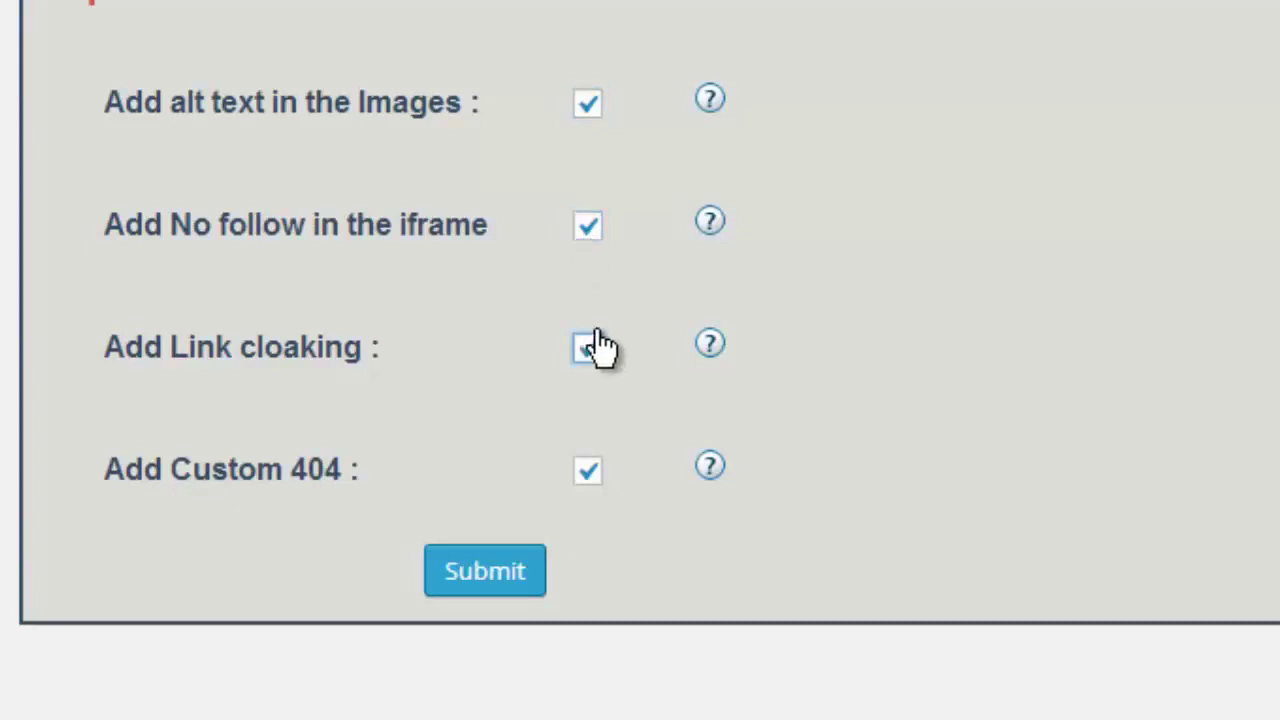
left_click(589, 484)
left_click(589, 484)
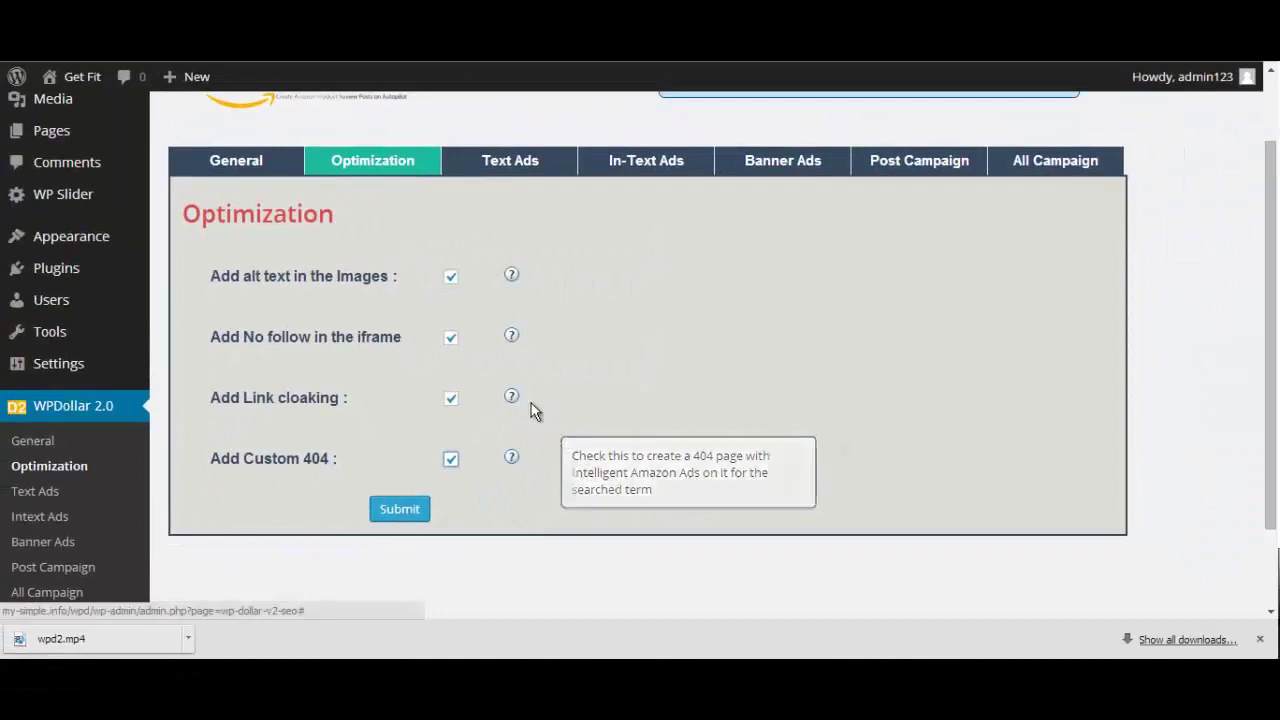
mouse_move(587, 389)
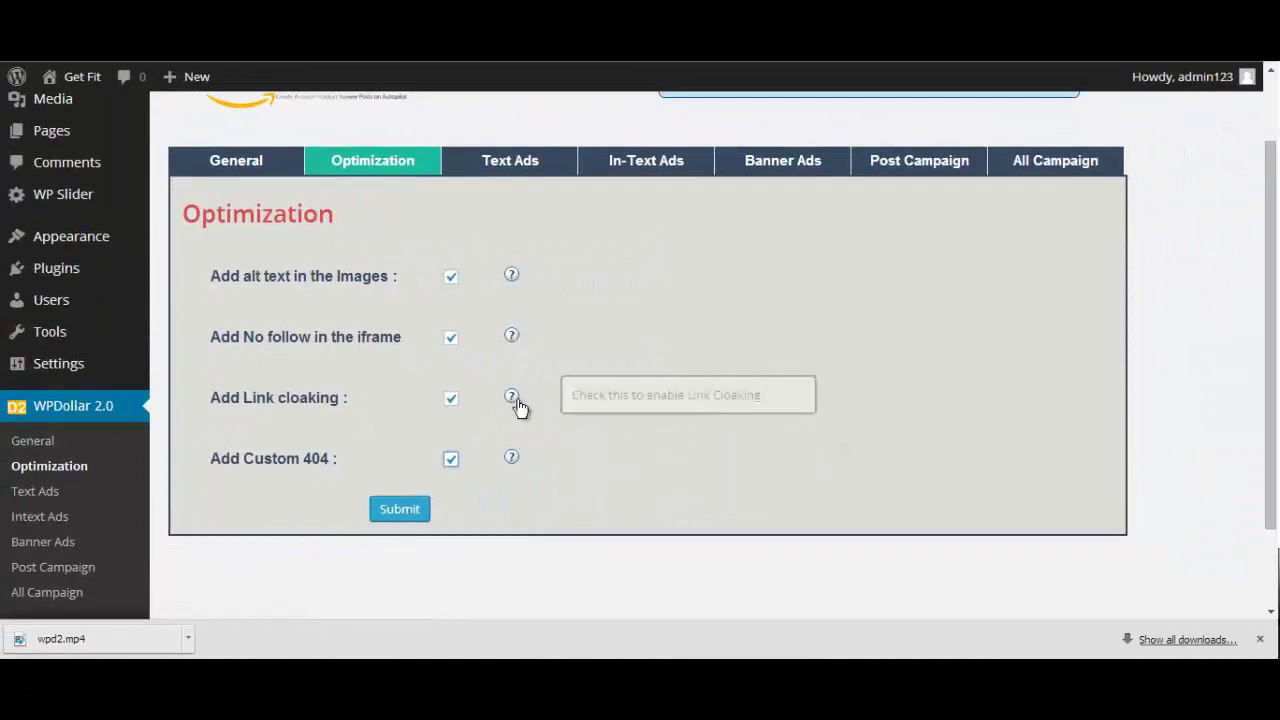
mouse_move(517, 341)
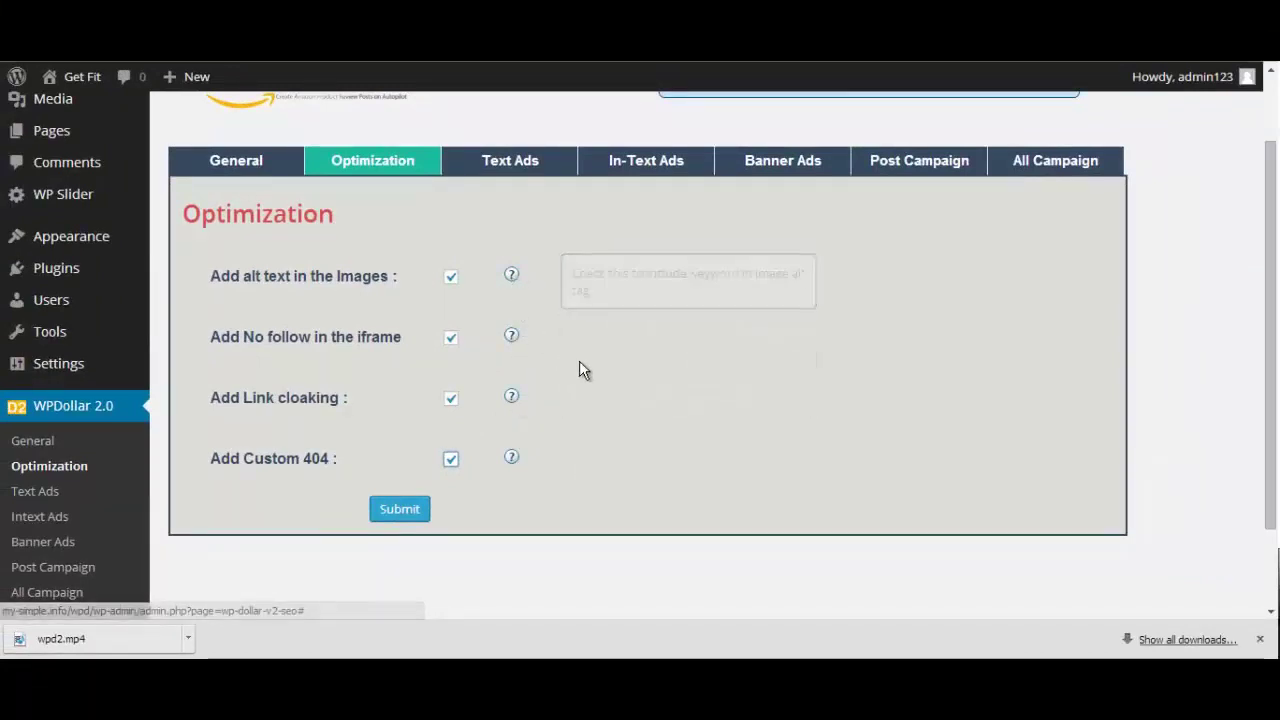
Open the Text Ads campaign form and look through its settings from campaign name to ad position
left_click(532, 178)
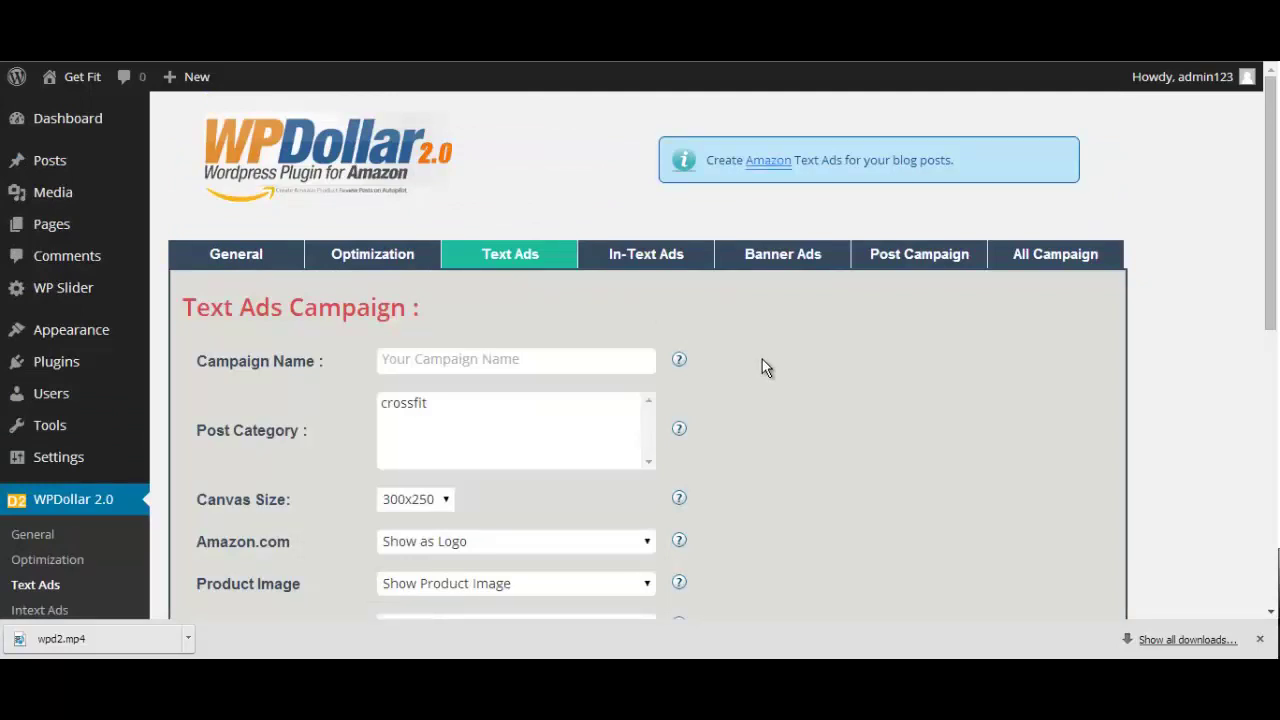
scroll(765, 368, "down", 1)
scroll(765, 368, "down", 4)
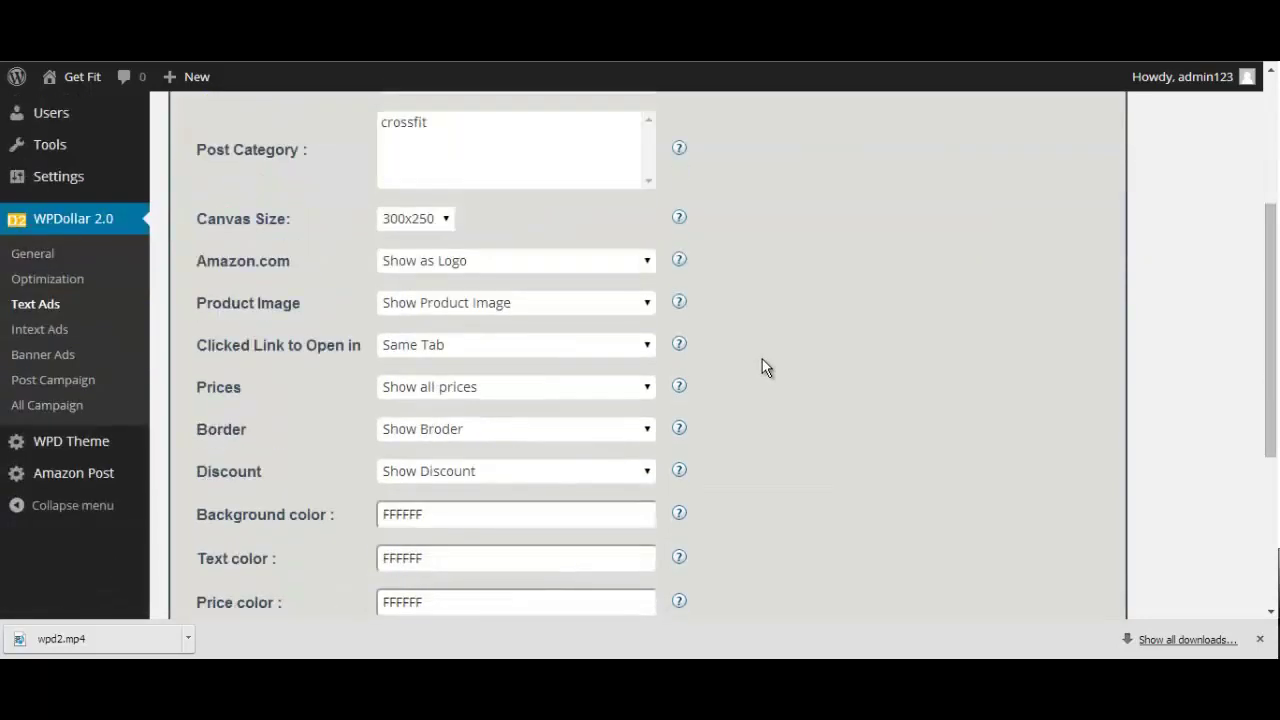
scroll(765, 368, "up", 4)
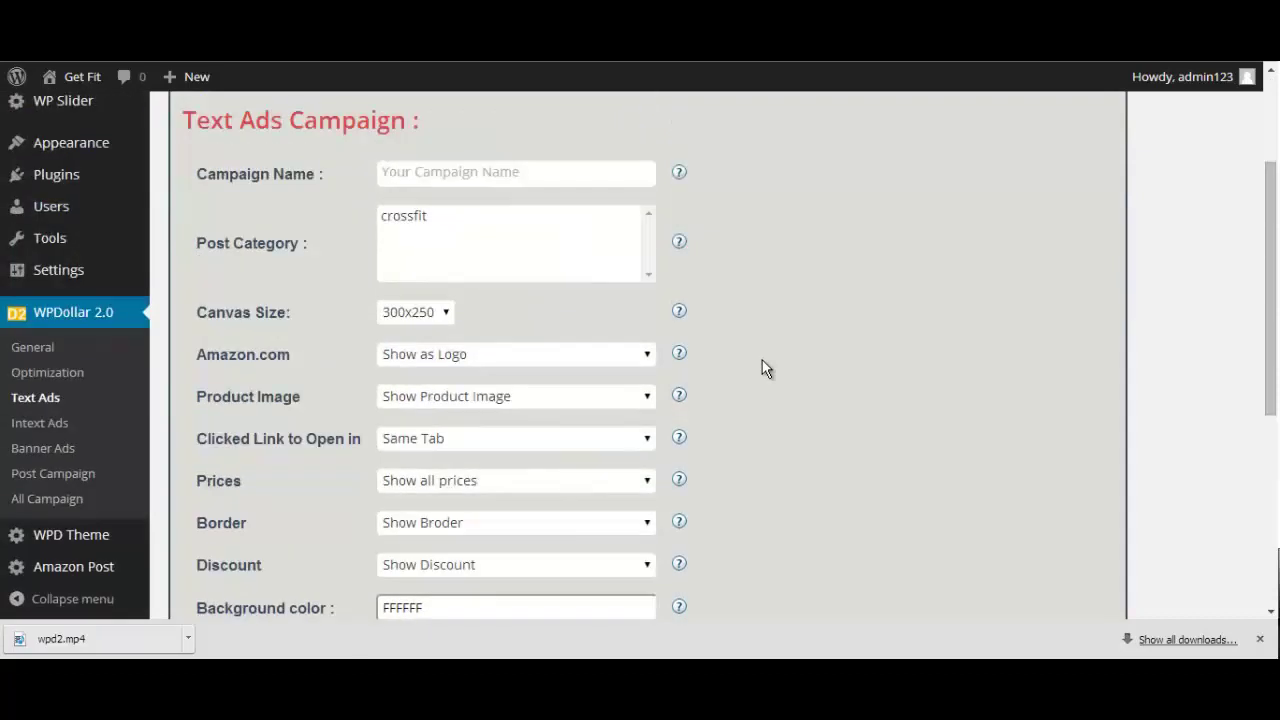
scroll(765, 368, "down", 1)
scroll(765, 368, "down", 4)
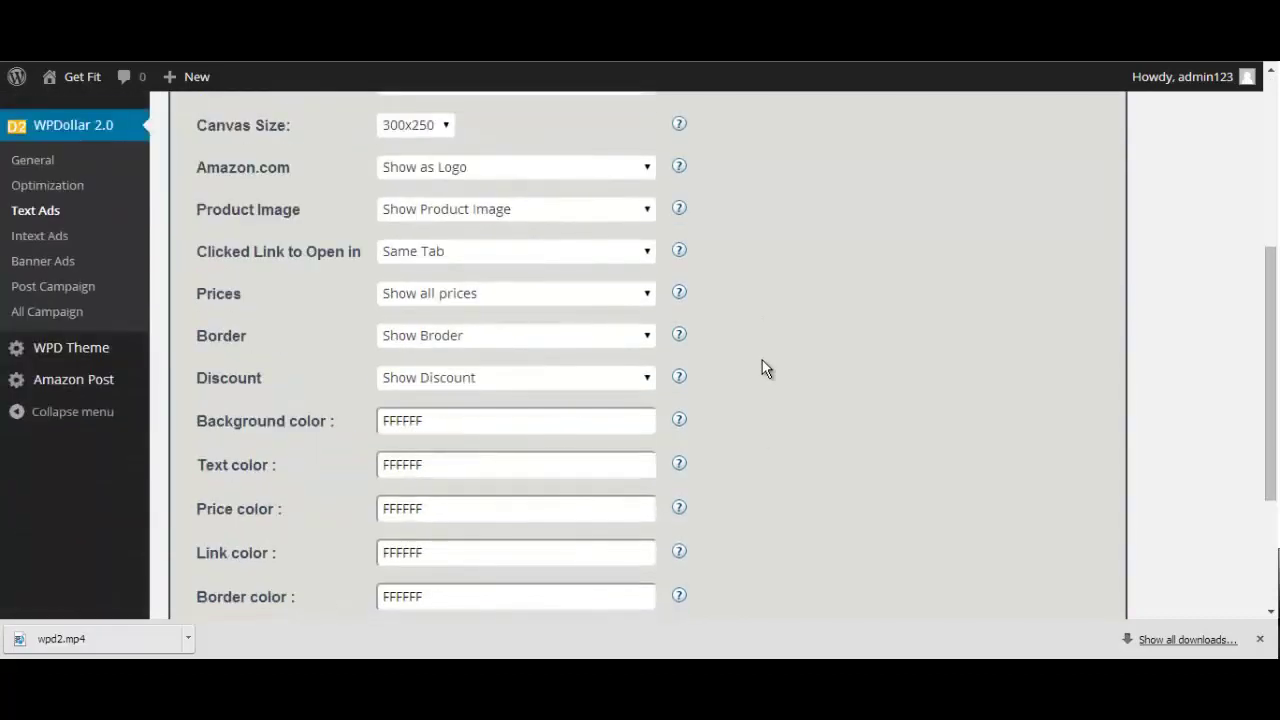
scroll(765, 368, "down", 1)
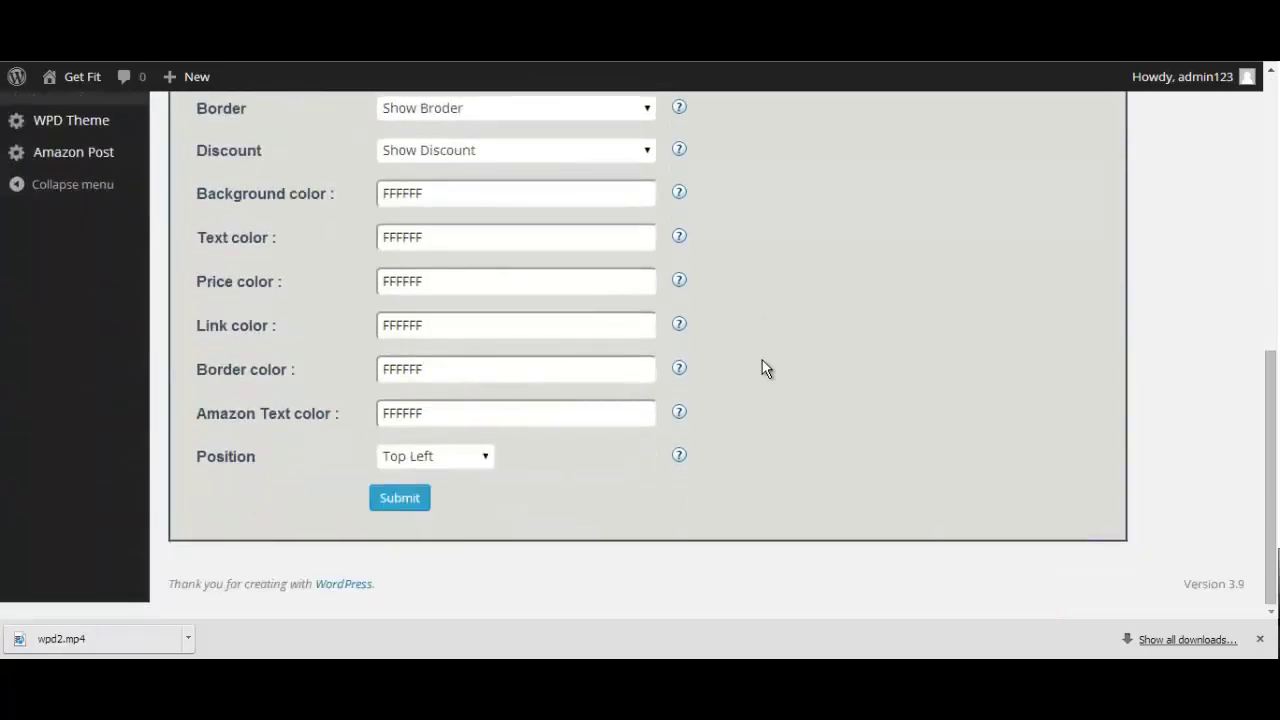
Name the text ads campaign wheatgrass and set its canvas size to 120x240
scroll(765, 368, "up", 6)
left_click(618, 363)
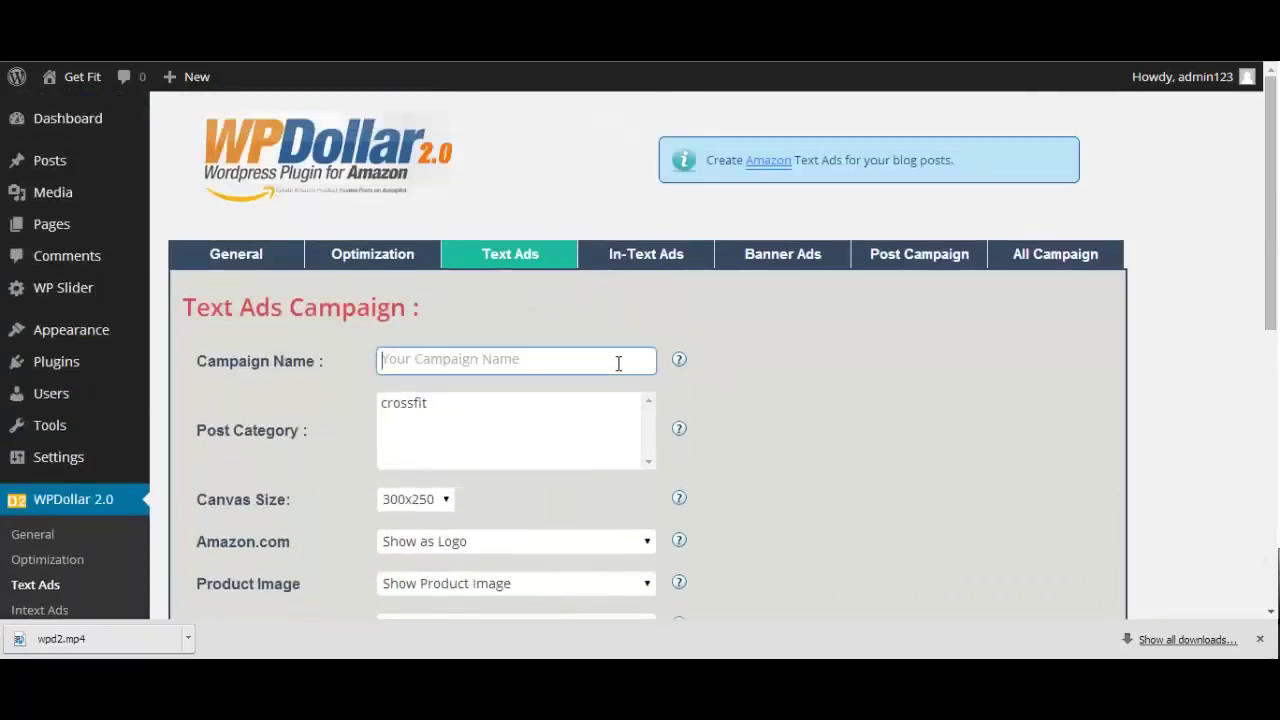
type("wheatg")
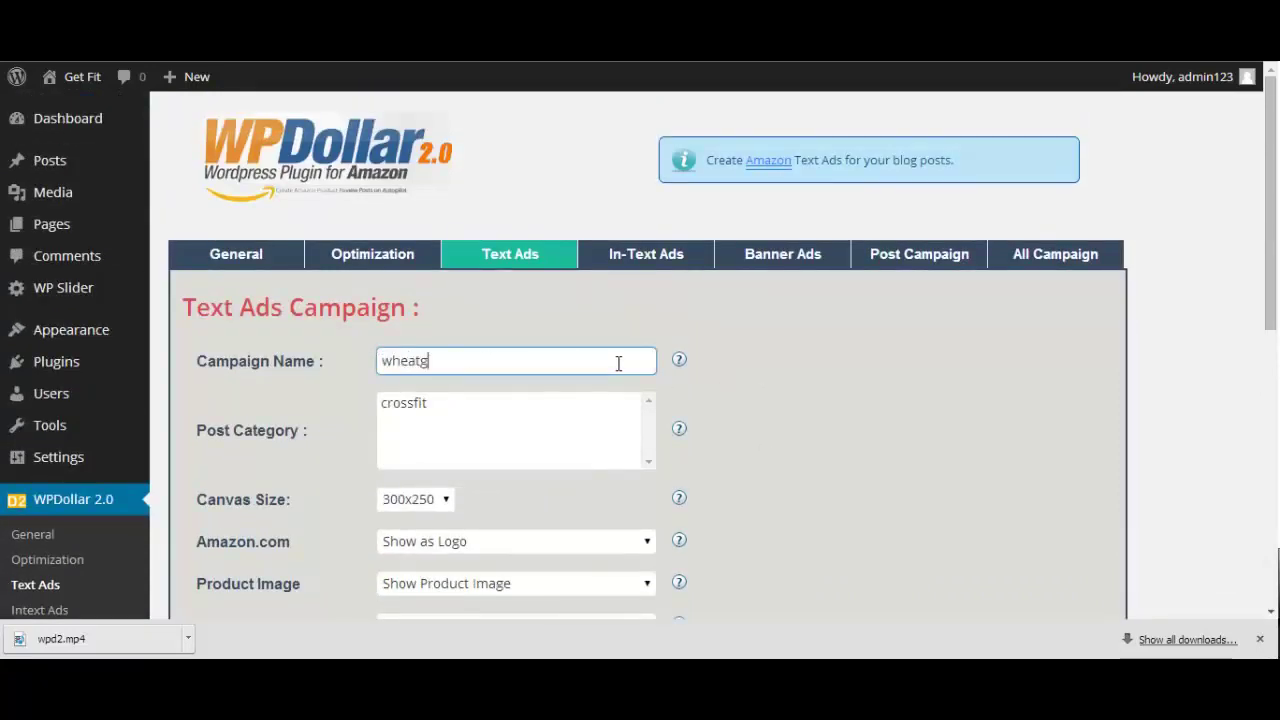
type("rass")
left_click(420, 500)
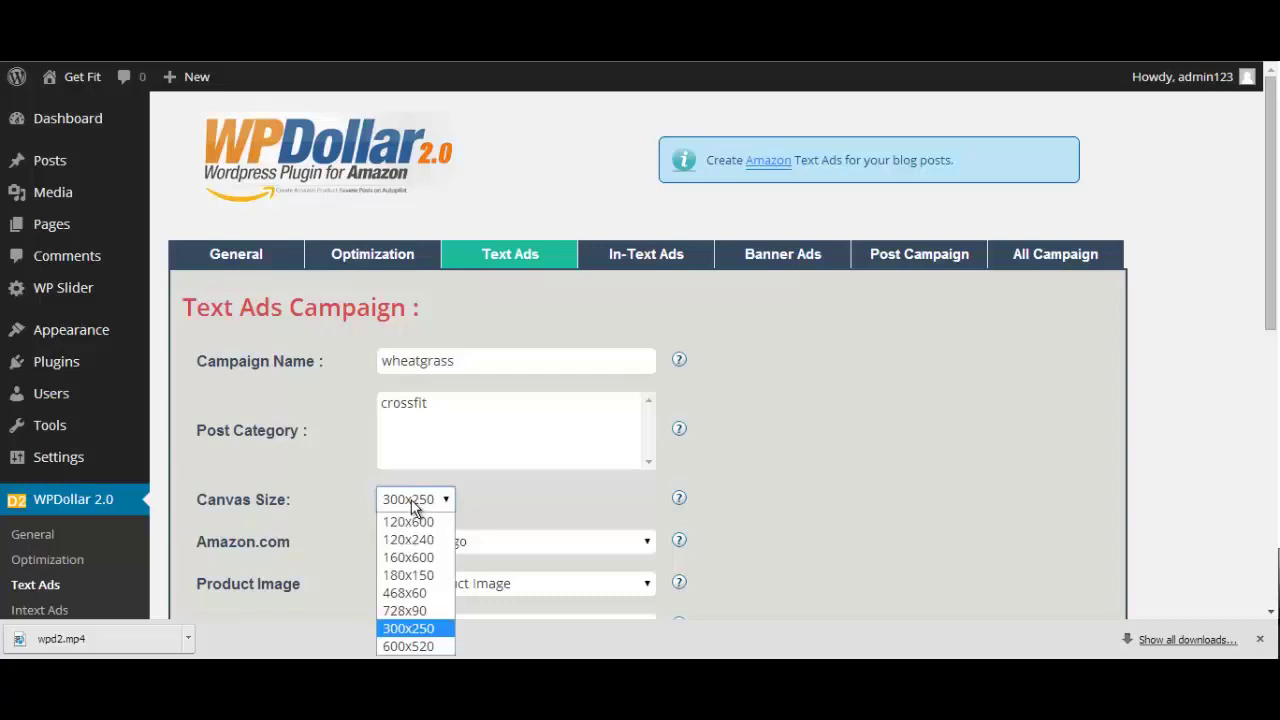
left_click(408, 540)
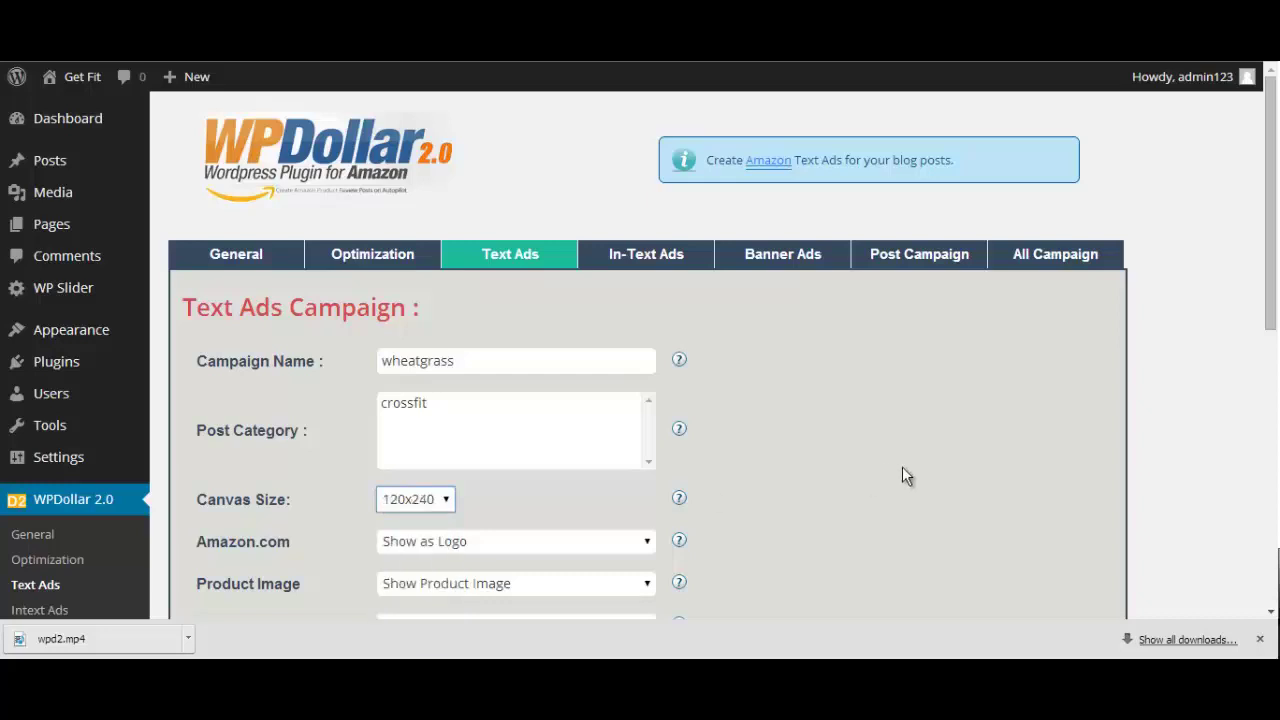
Set the text ad's background color to the purple shade DC69FF
scroll(903, 474, "down", 4)
scroll(772, 459, "down", 1)
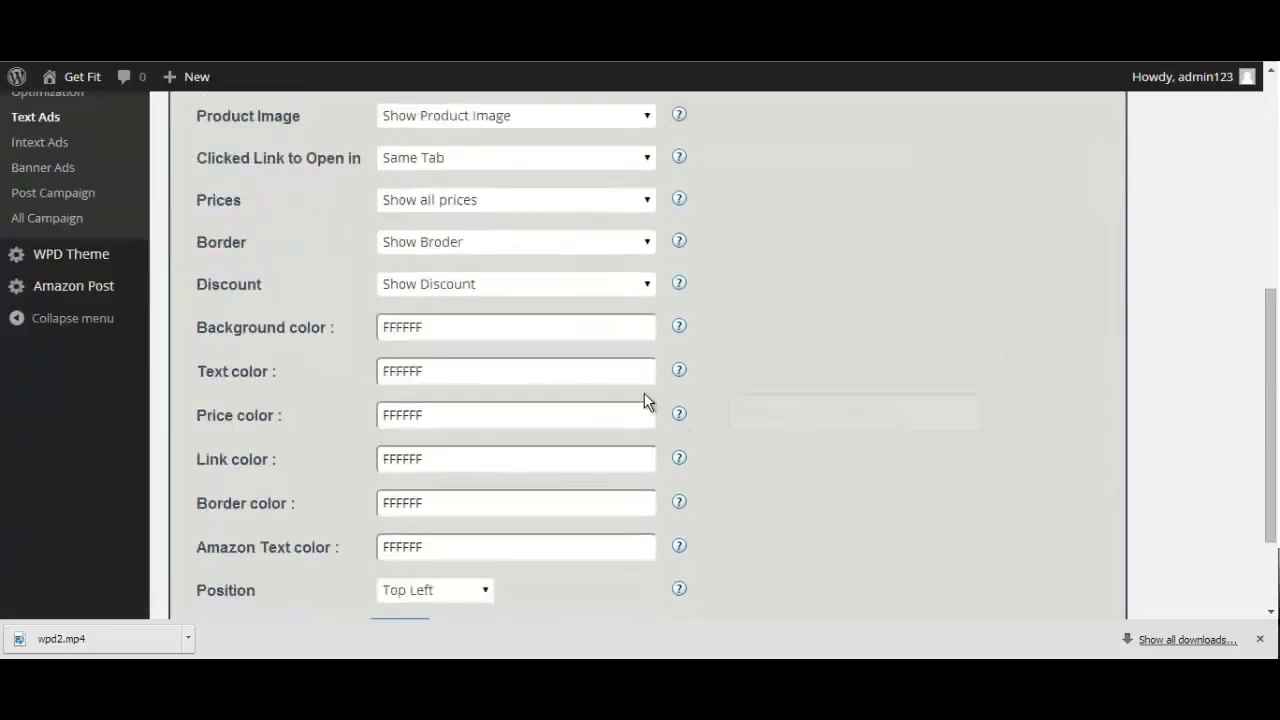
left_click(541, 330)
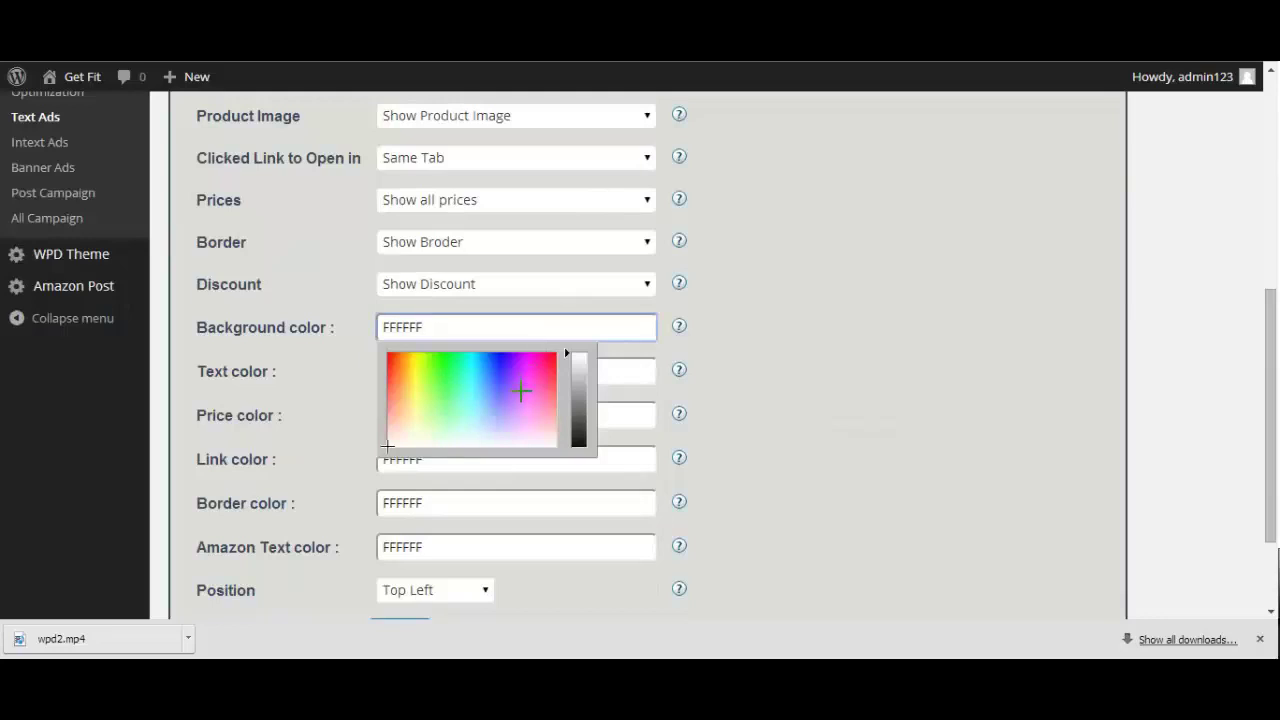
left_click(523, 392)
left_click(681, 414)
Choose Top Left as the text ad's position
scroll(490, 500, "down", 6)
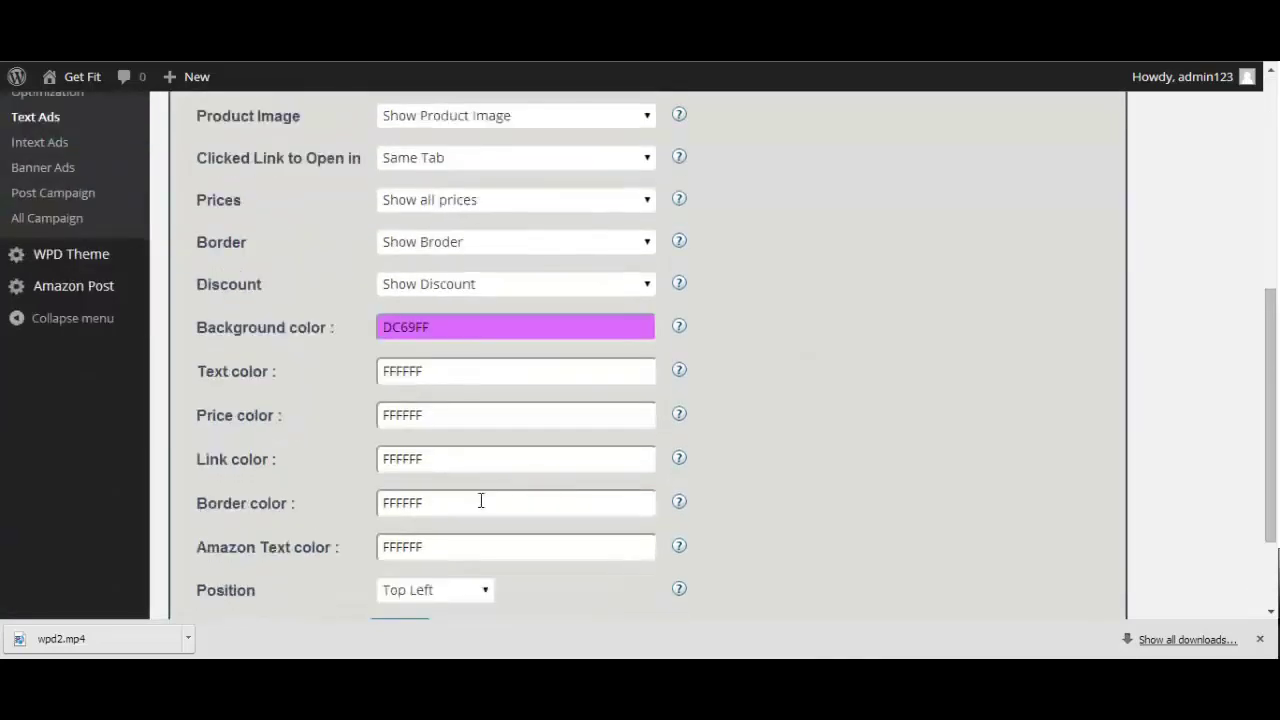
left_click(464, 458)
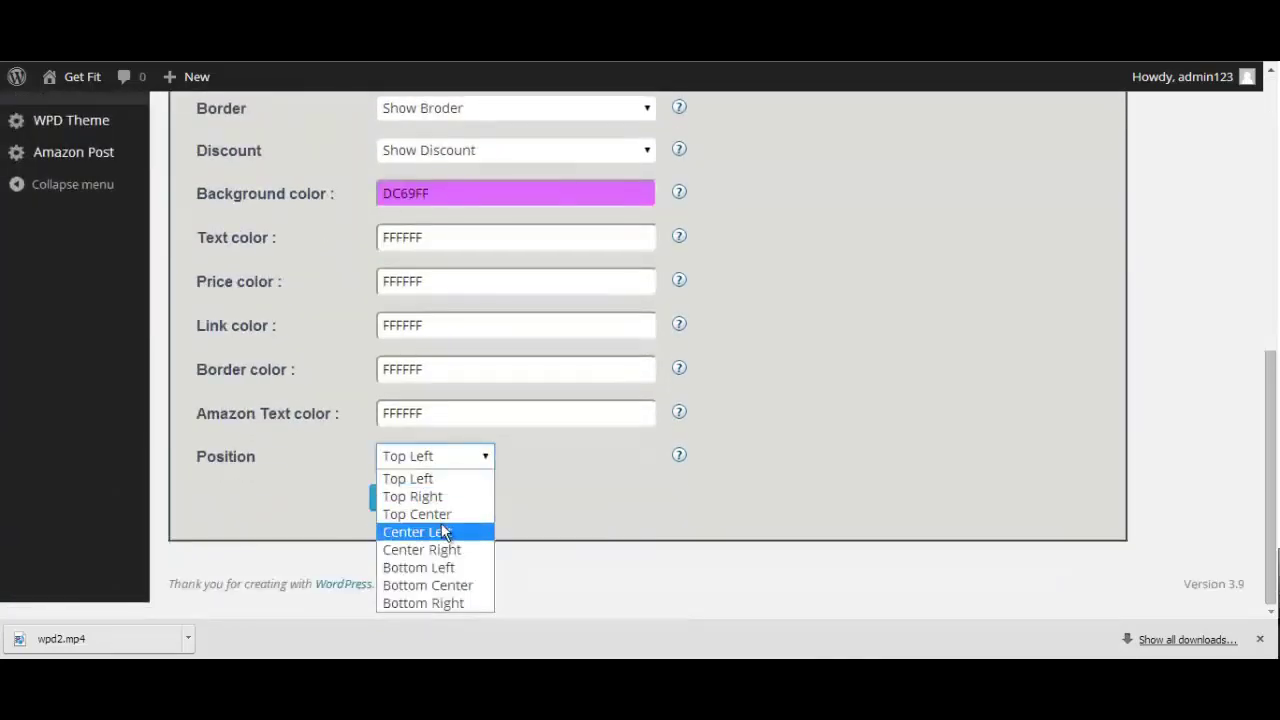
left_click(396, 474)
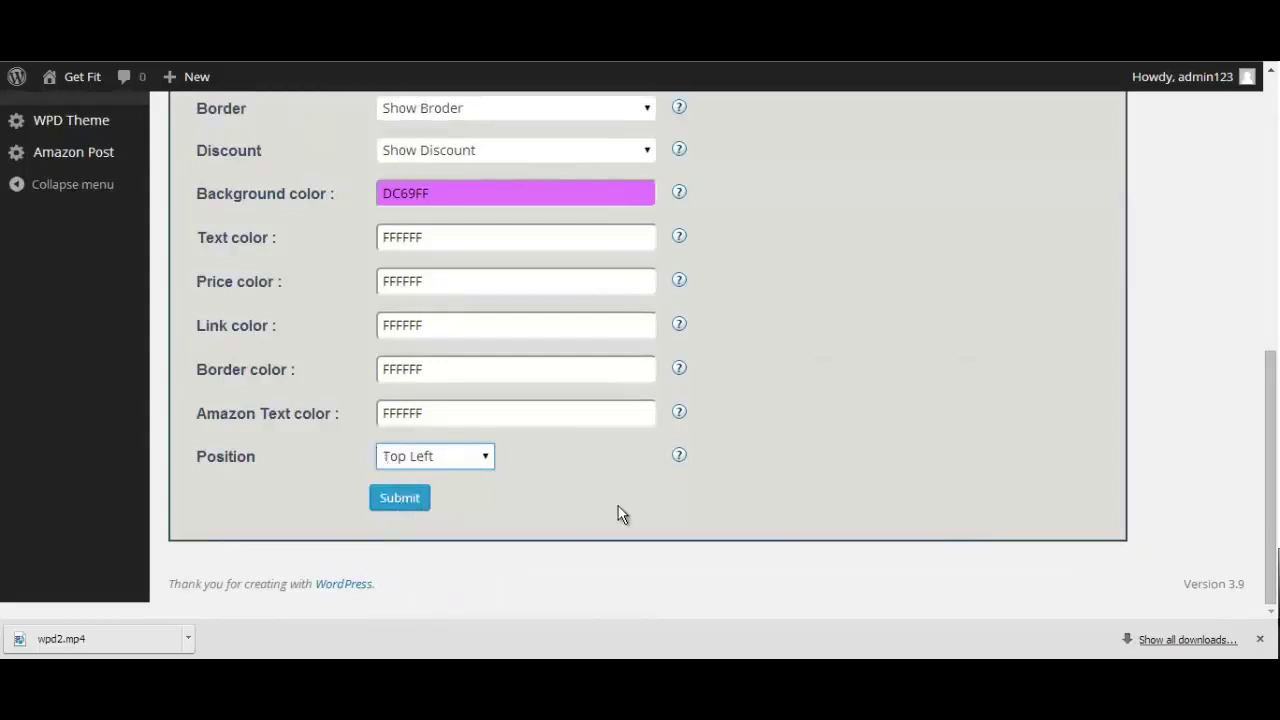
Open the In-Text Ads form, name the campaign Crossfit and select the crossfit post category
scroll(869, 504, "up", 6)
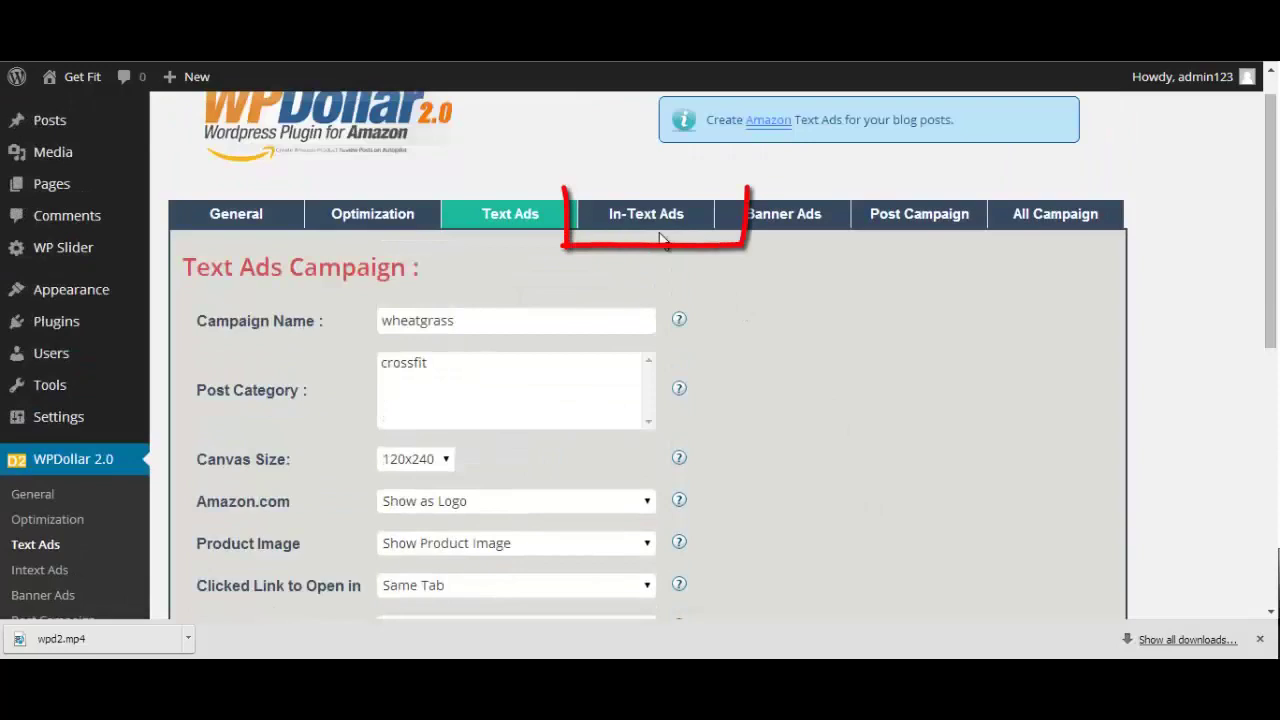
left_click(636, 212)
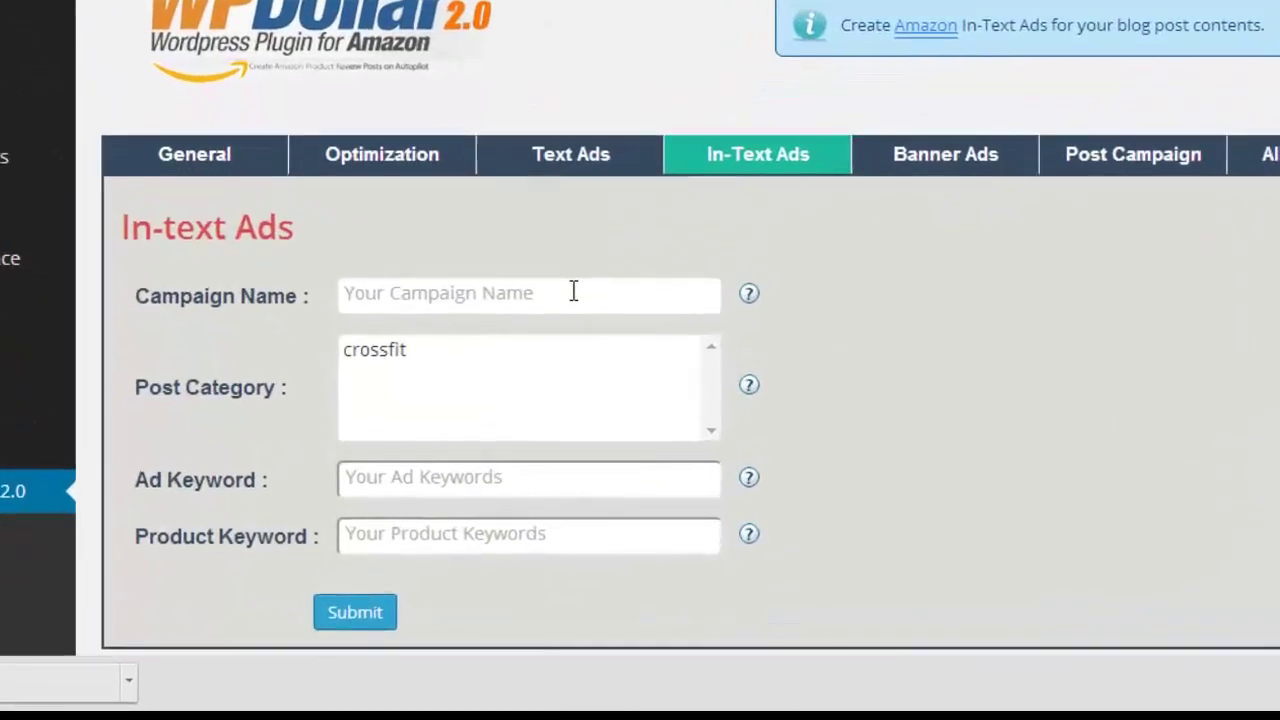
left_click(512, 354)
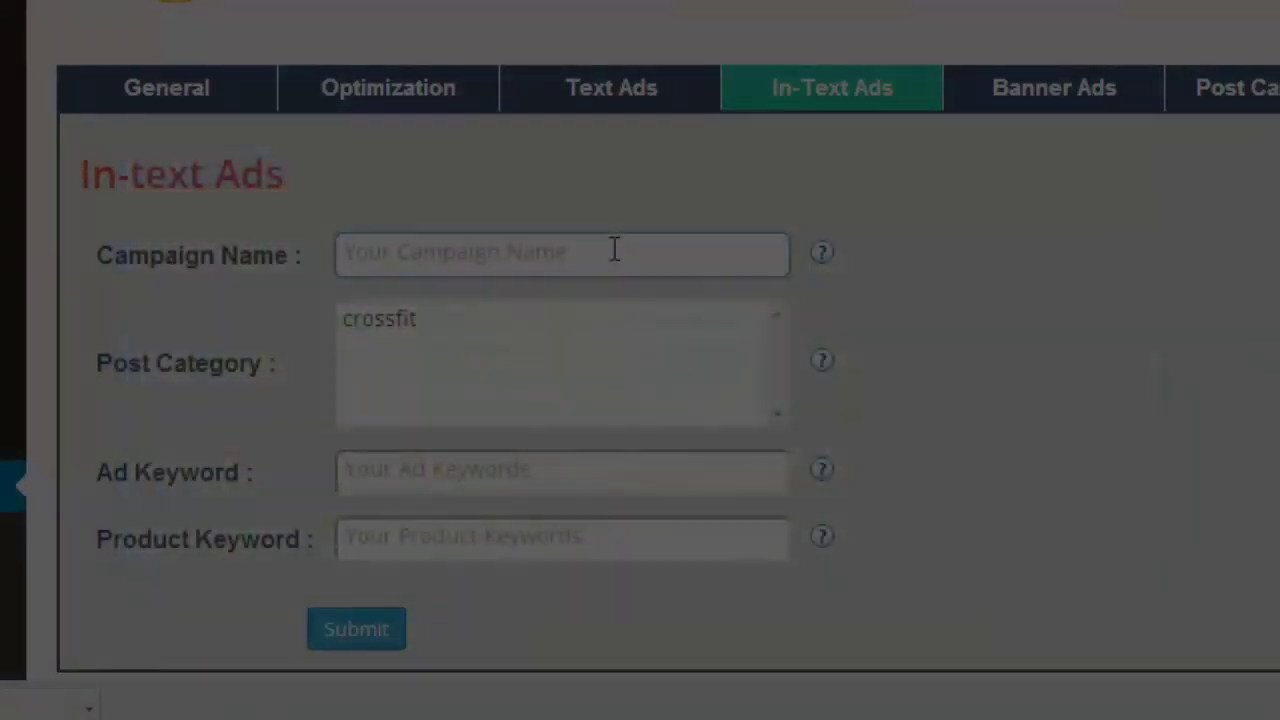
left_click(614, 250)
type("Cr")
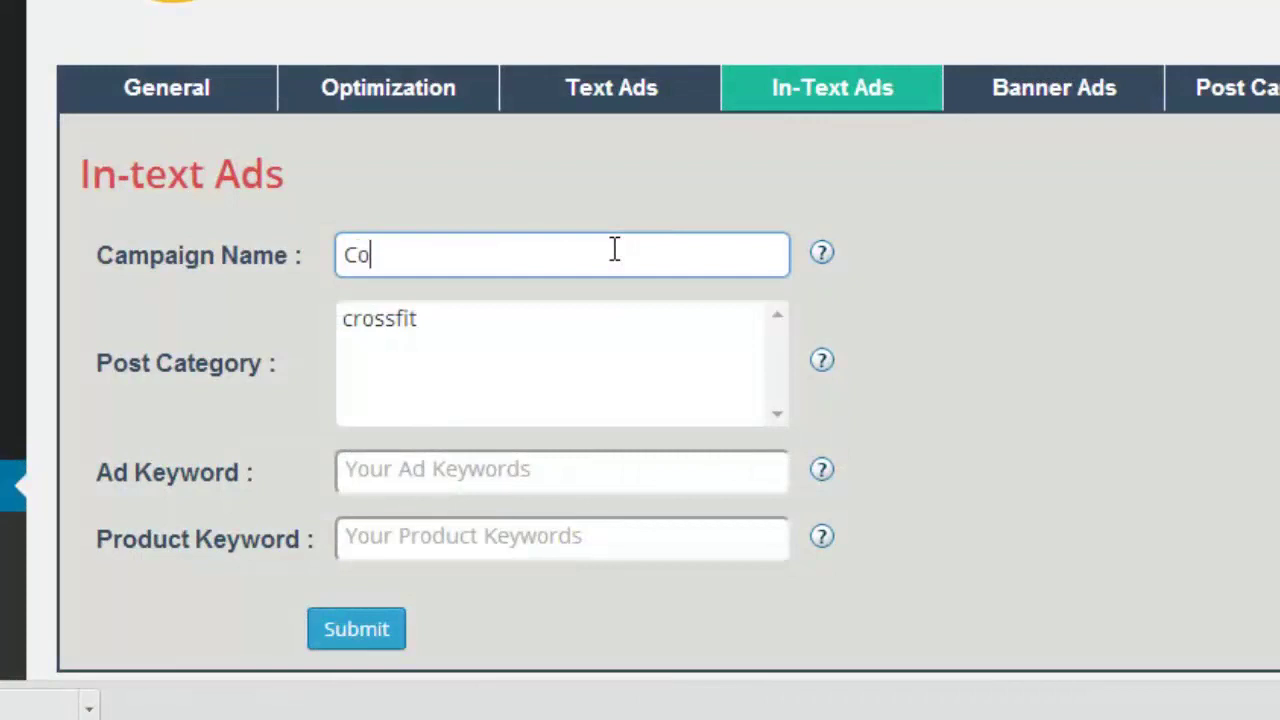
type("ossfit")
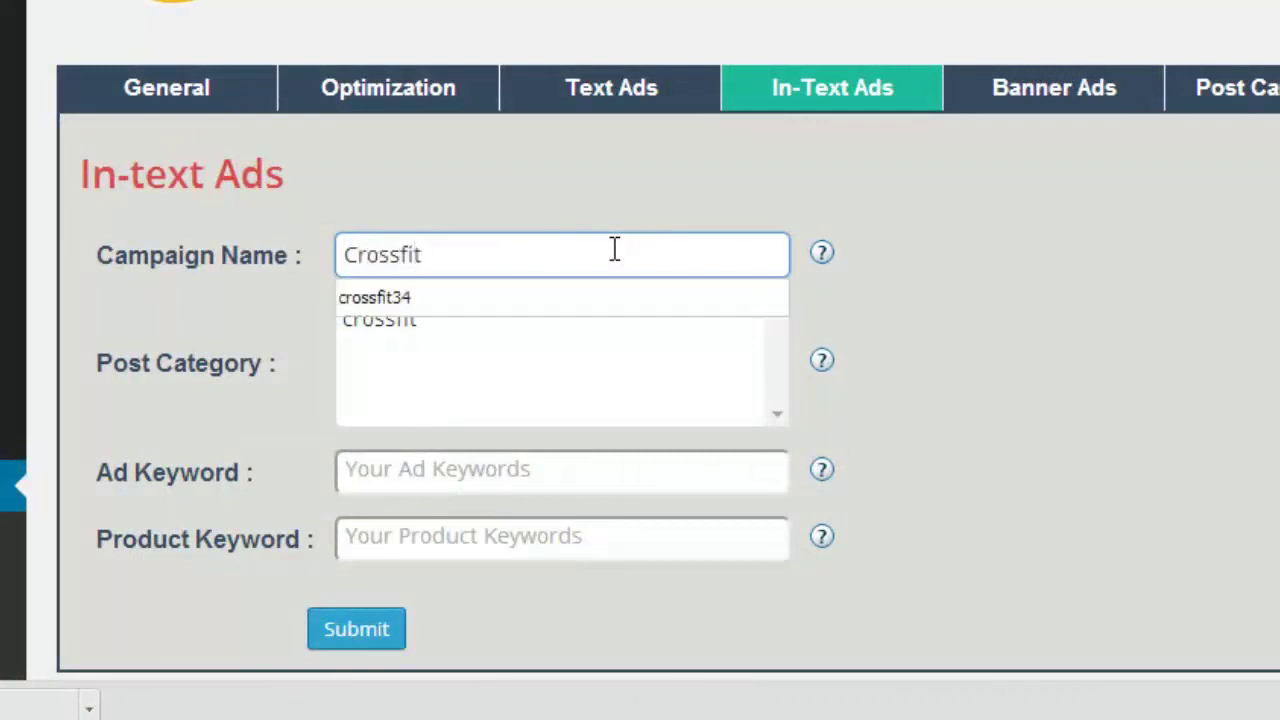
left_click(821, 253)
left_click(520, 320)
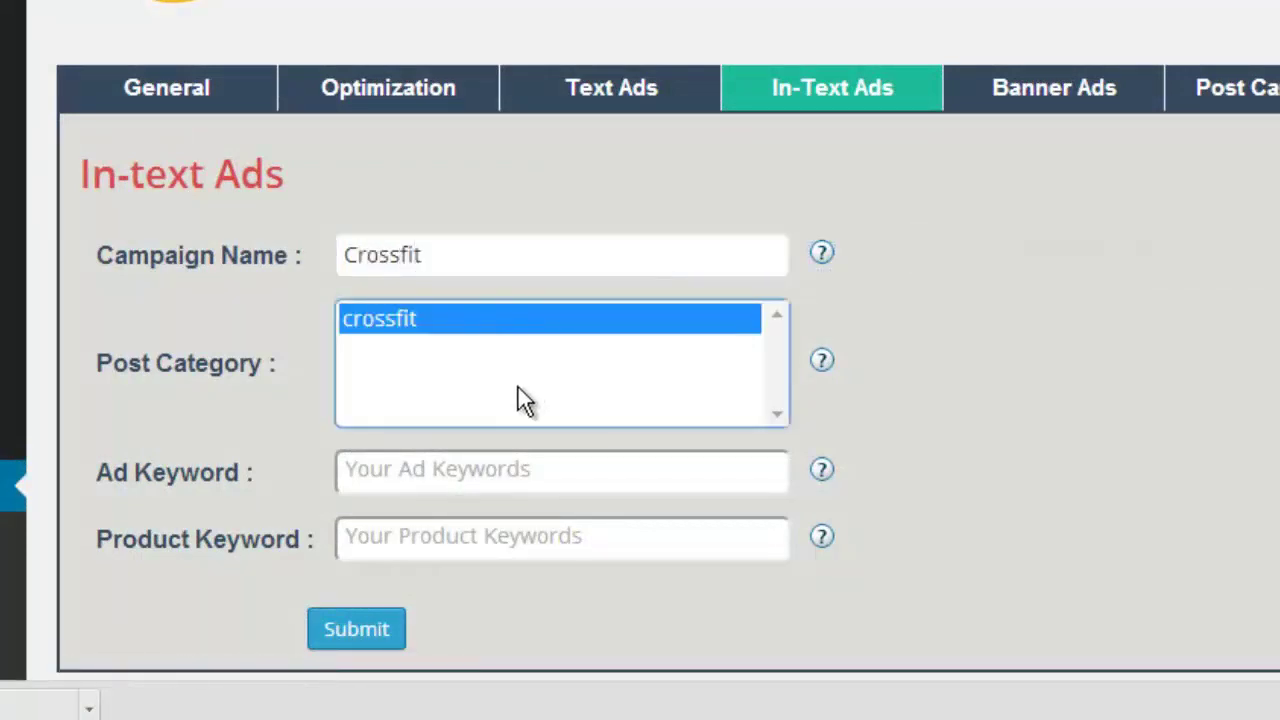
Enter crossfit as both the ad keyword and the product keyword of the in-text ads campaign
left_click(504, 478)
type("cro")
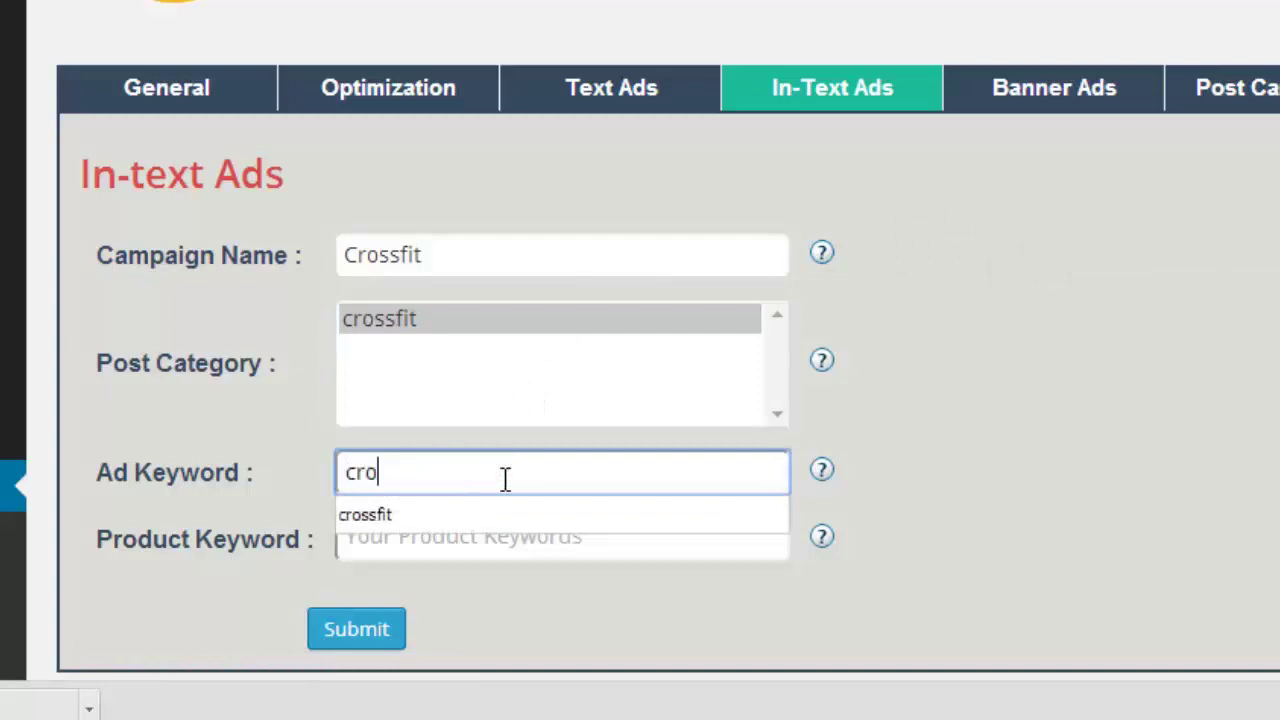
key("Down")
key("Tab")
left_click(515, 540)
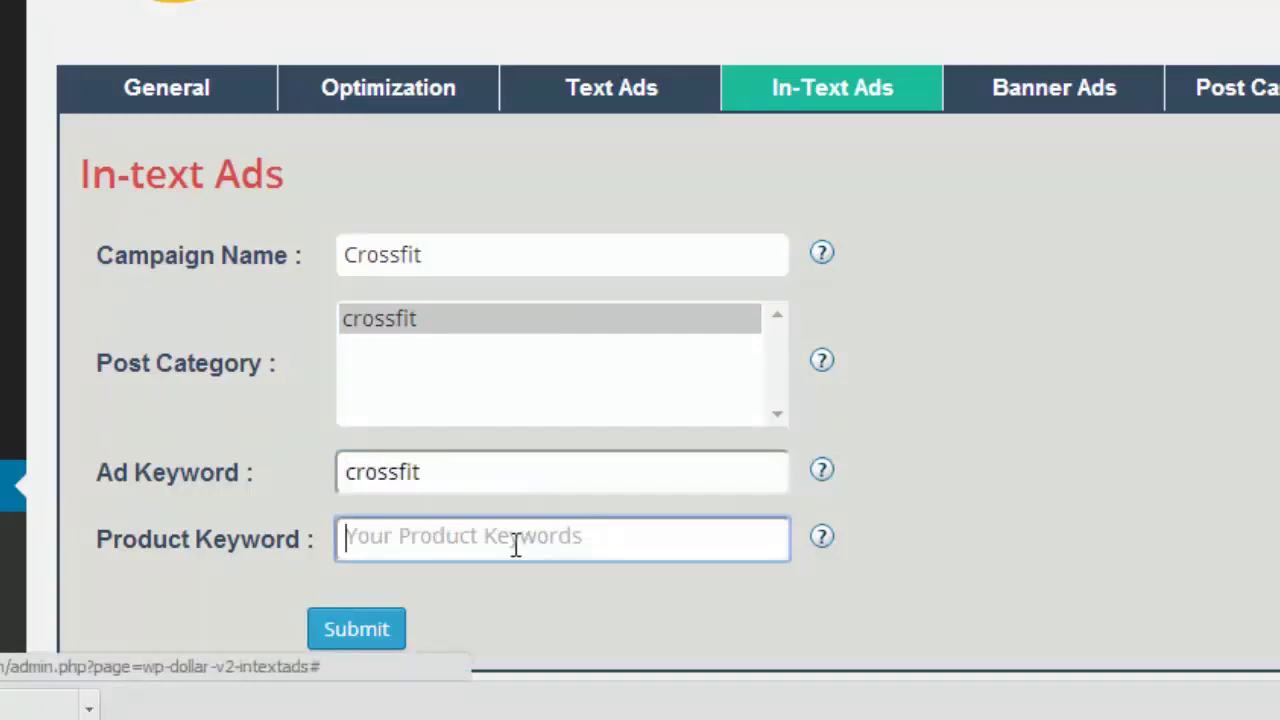
type("cro")
key("Down")
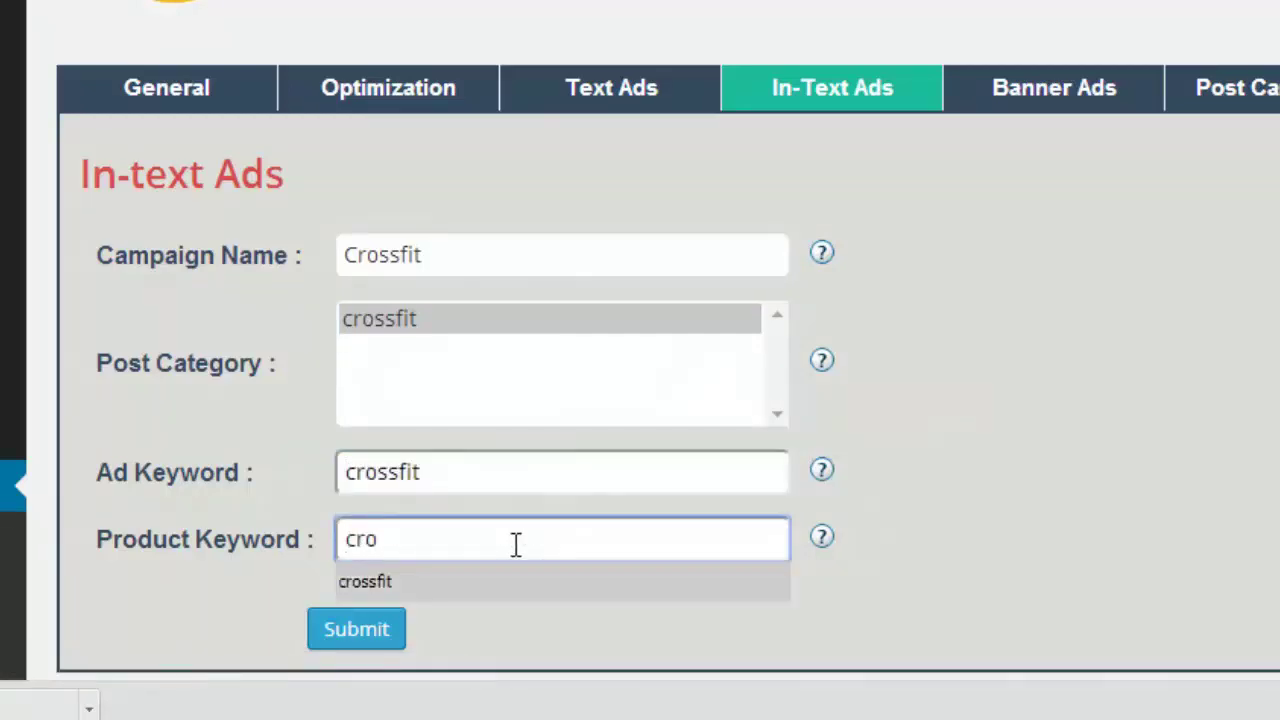
key("Tab")
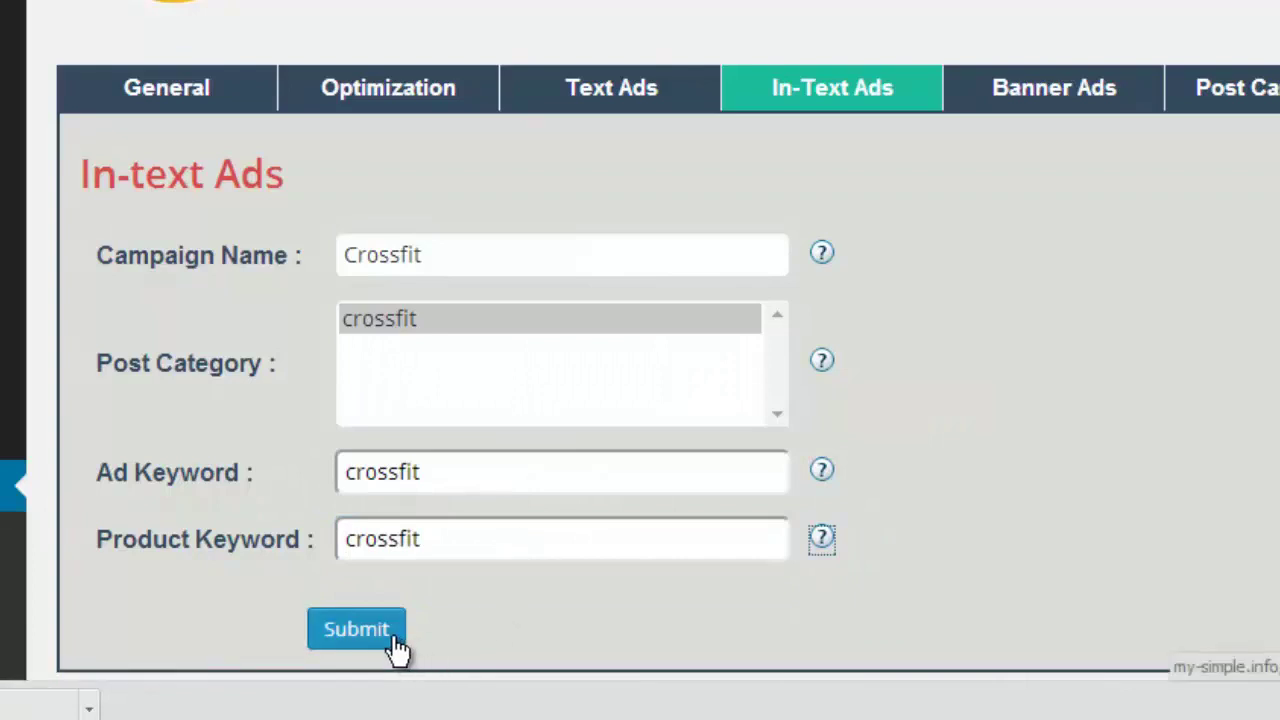
left_click(650, 640)
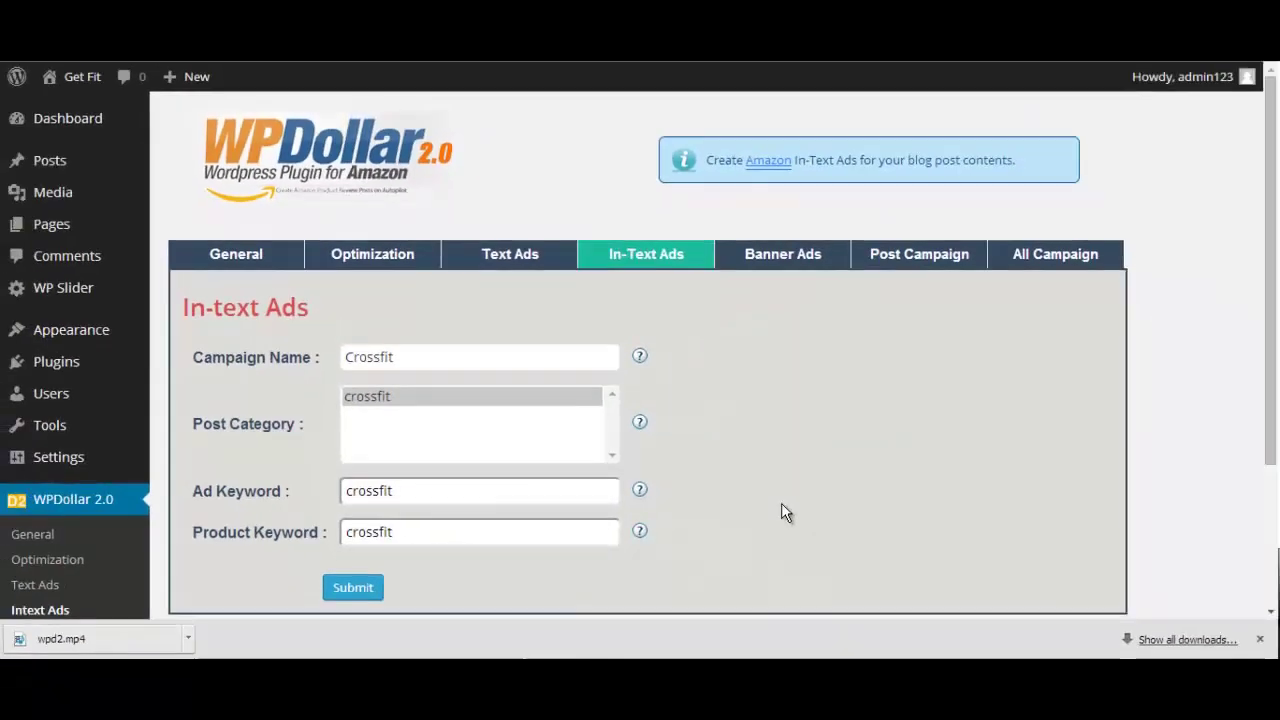
Open the Banner Ads form, name the campaign crossfit2 and select the crossfit post category
left_click(780, 256)
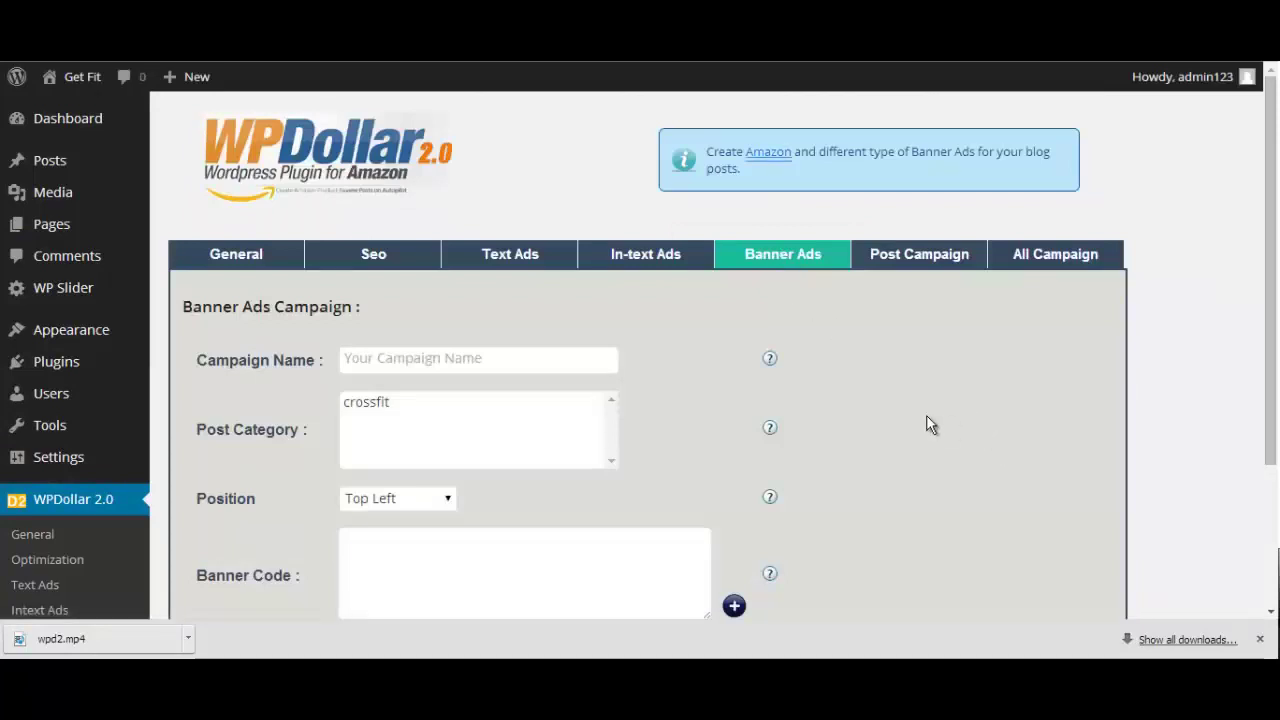
scroll(926, 424, "down", 1)
scroll(926, 424, "up", 1)
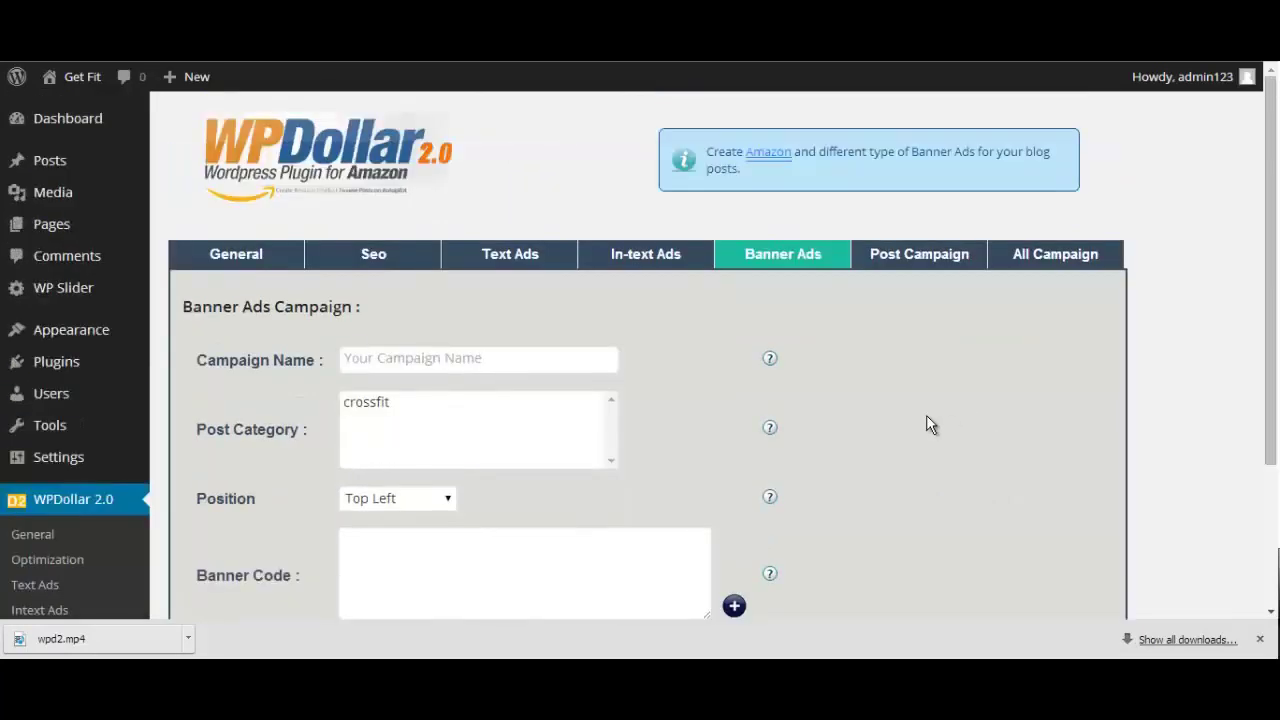
left_click(497, 362)
type("Cro")
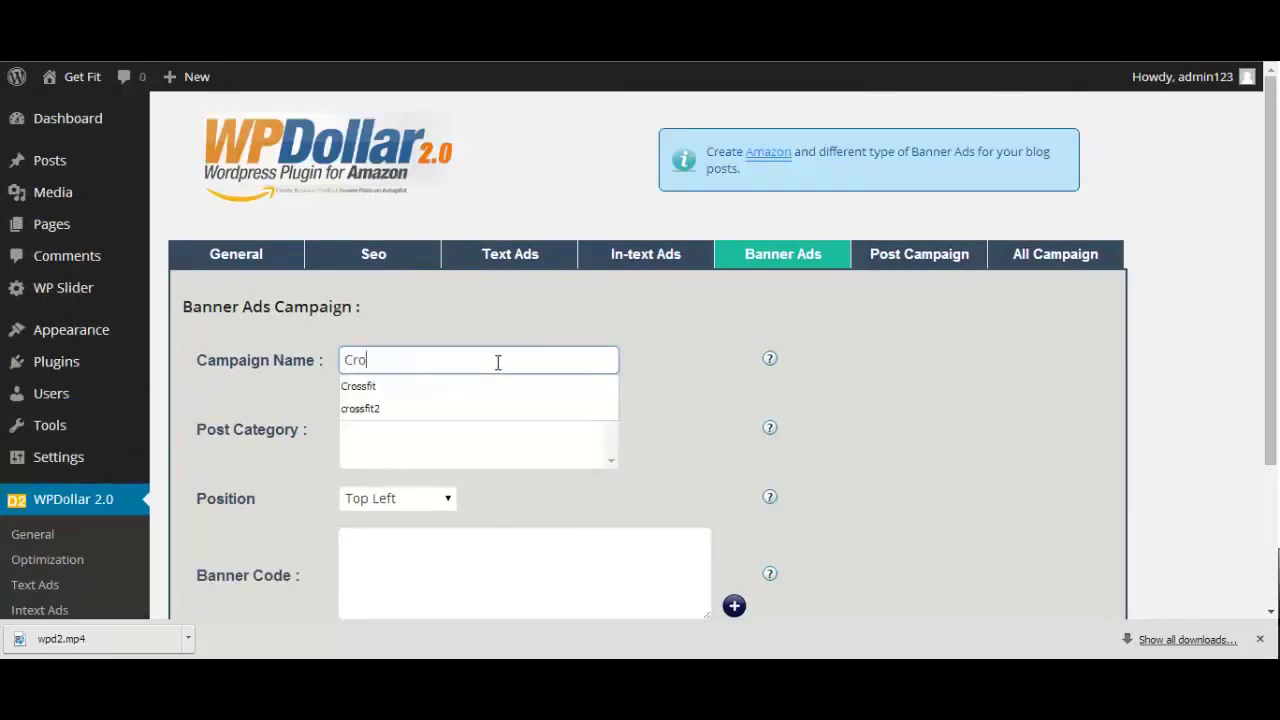
left_click(452, 408)
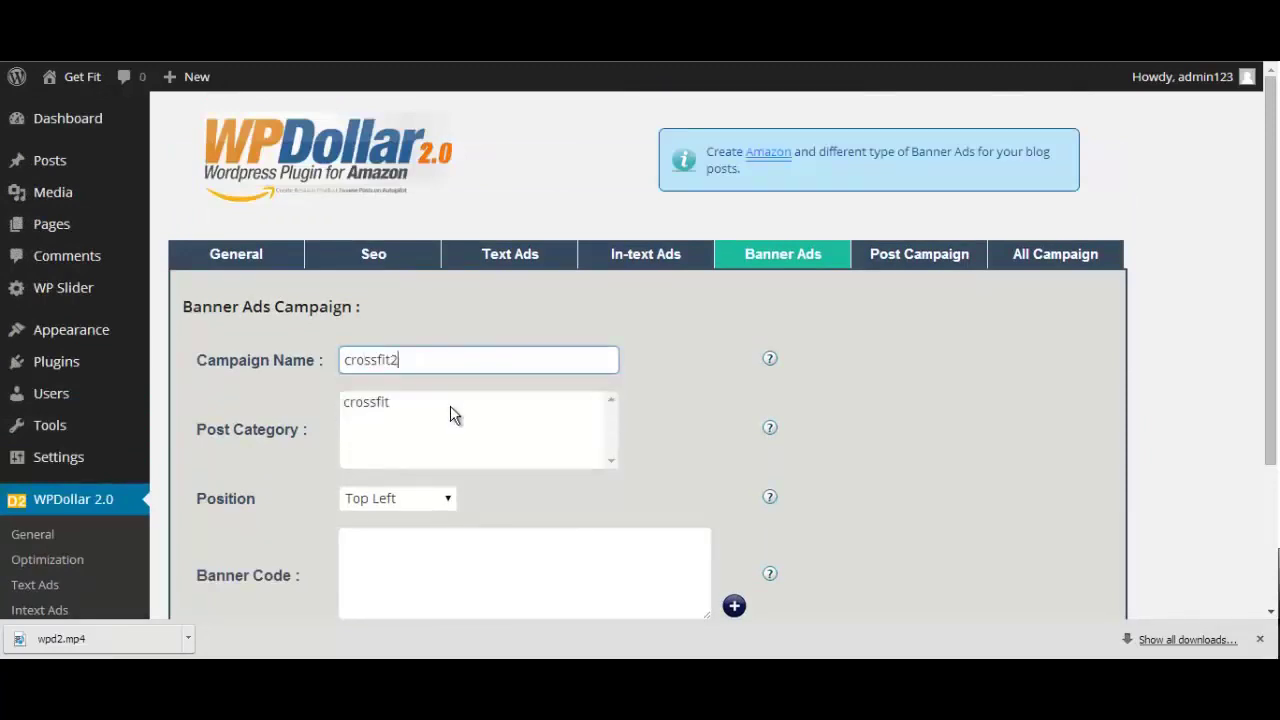
left_click(365, 403)
View the banner position choices, keep Top Left and place the cursor in the empty banner code field
left_click(406, 492)
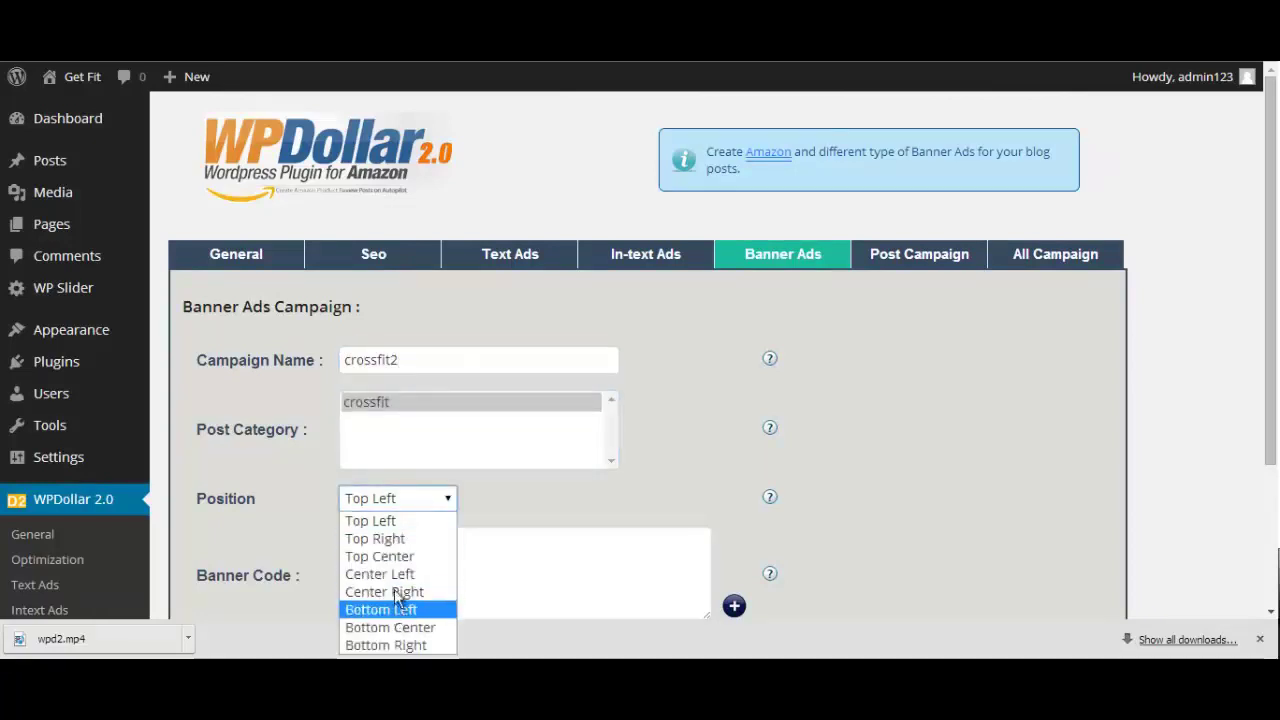
left_click(292, 540)
left_click(400, 565)
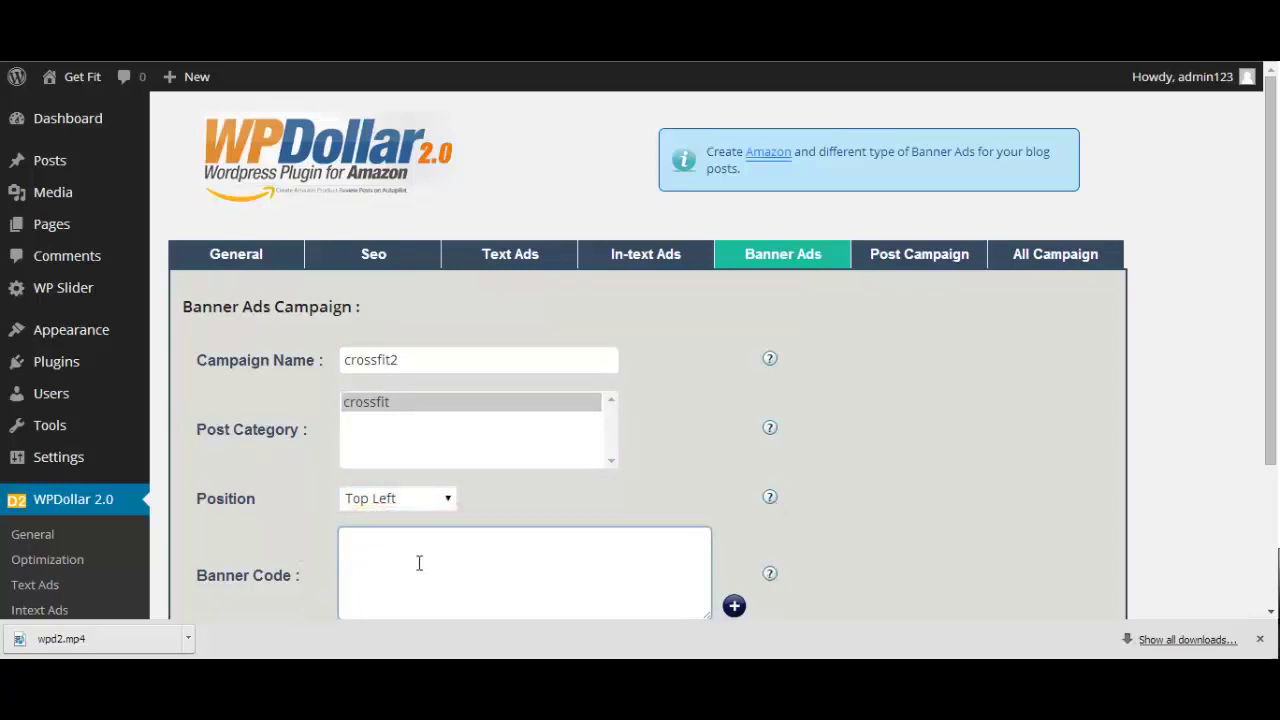
Add two more banner code fields to the banner ads campaign
scroll(896, 544, "down", 2)
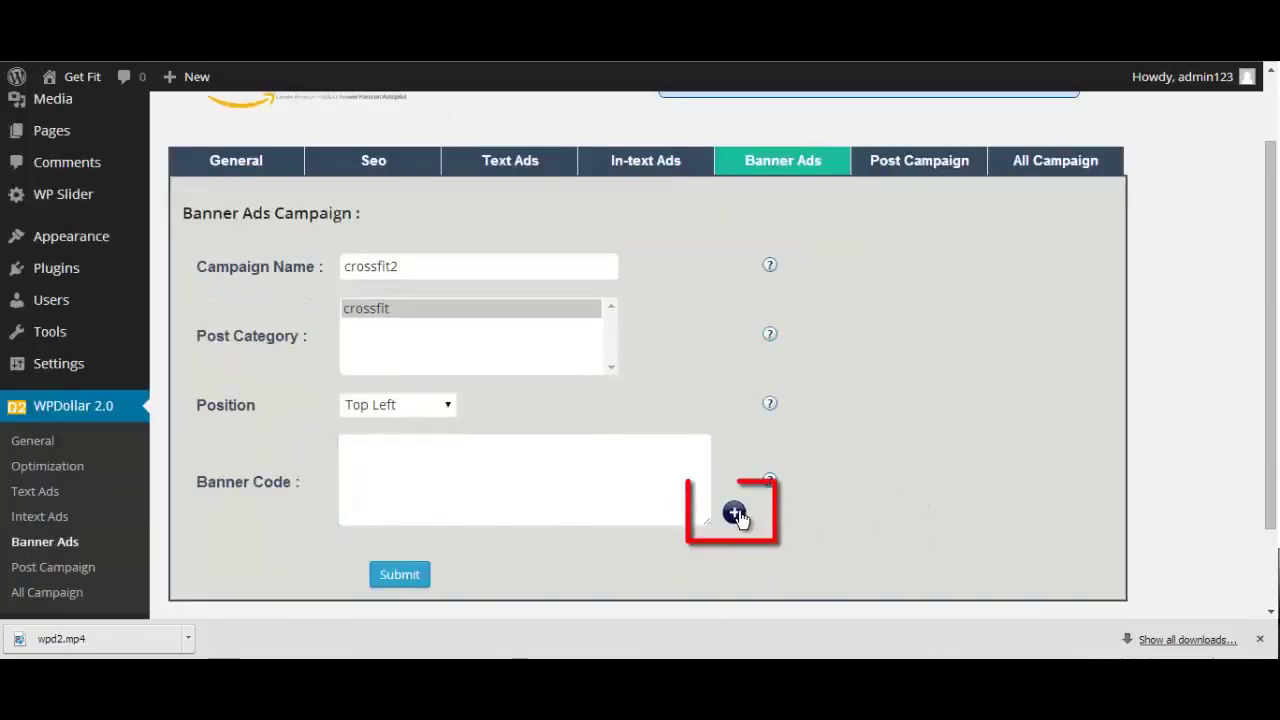
left_click(735, 513)
scroll(747, 512, "down", 4)
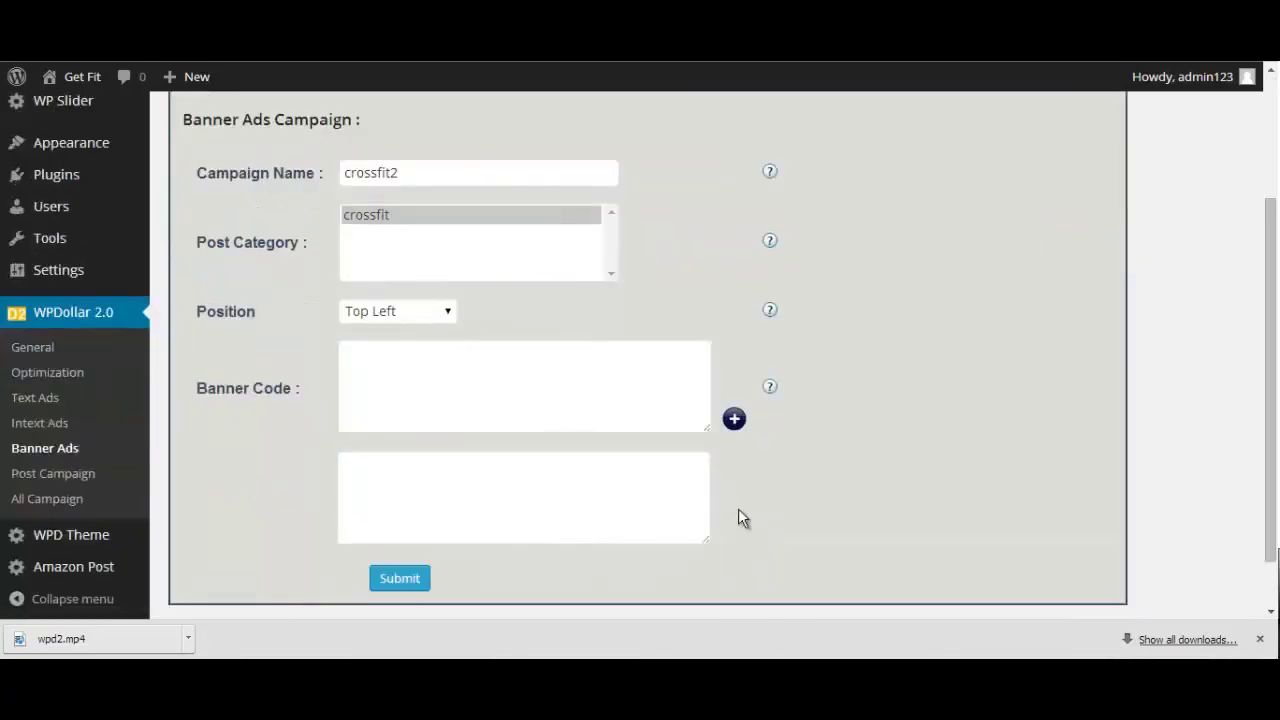
left_click(733, 422)
scroll(730, 433, "down", 4)
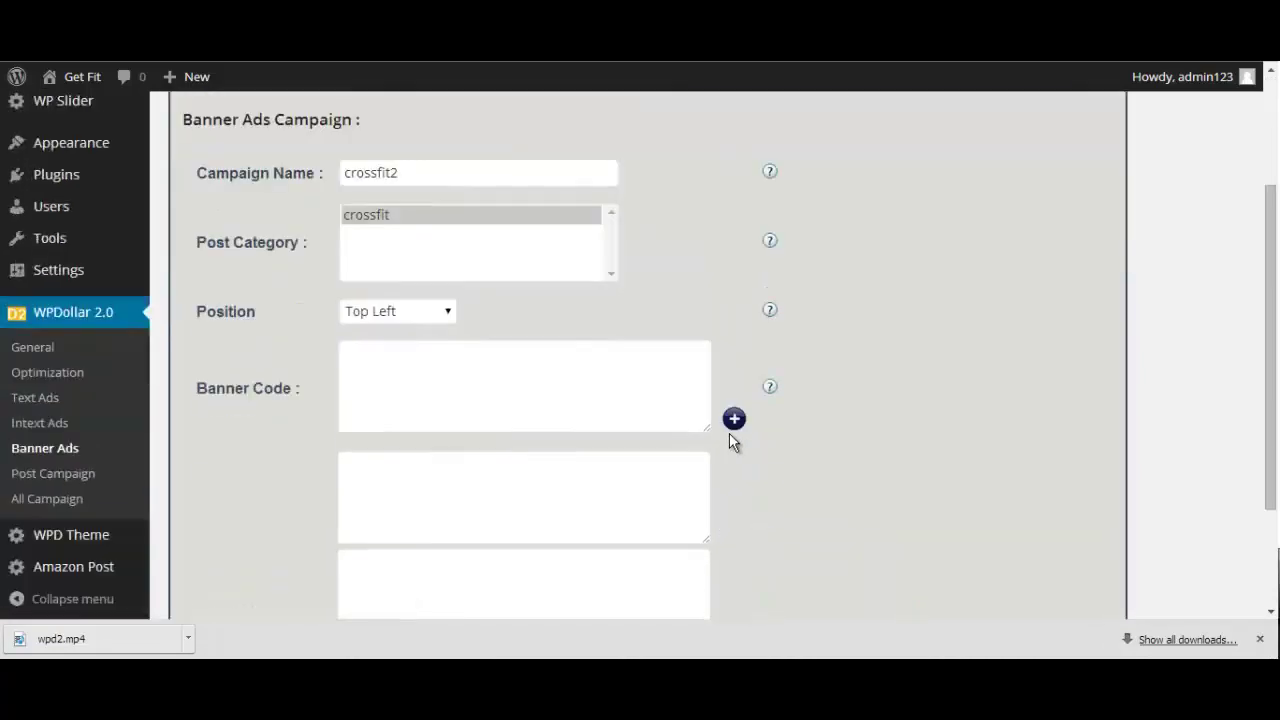
scroll(766, 491, "up", 4)
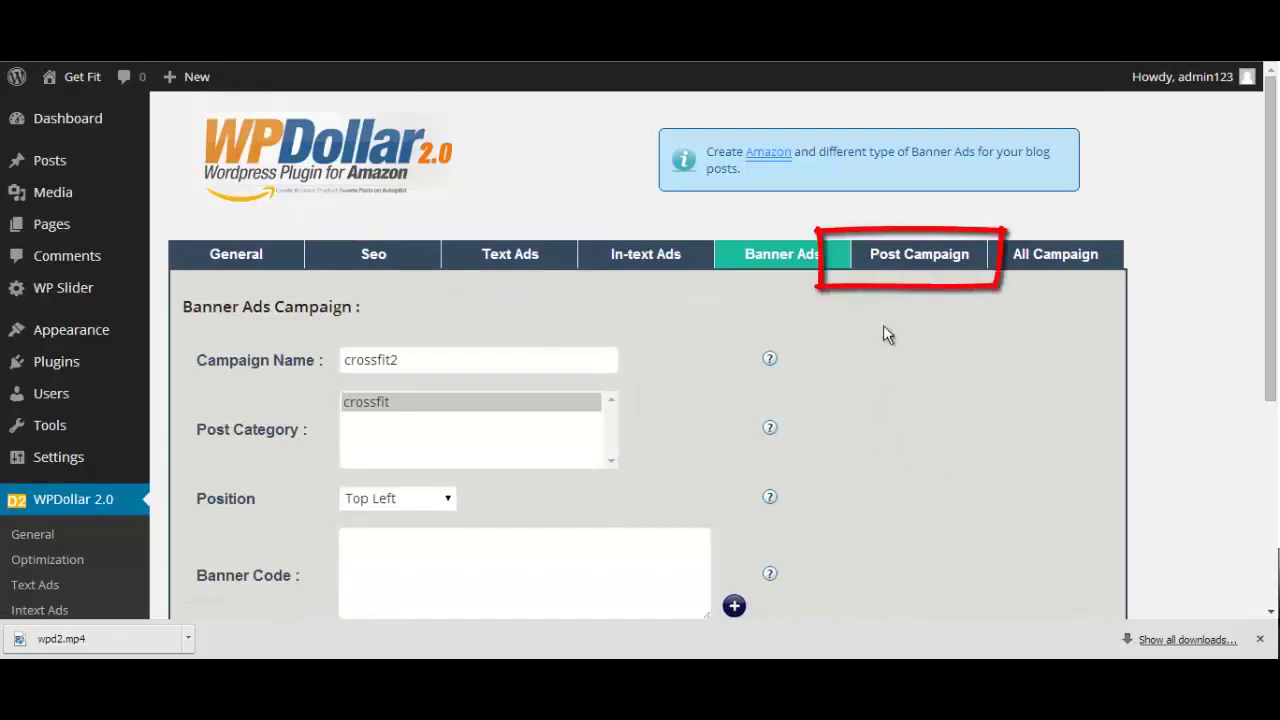
Open the Post Campaign form, name the campaign Crossfit and select the crossfit post category
left_click(905, 266)
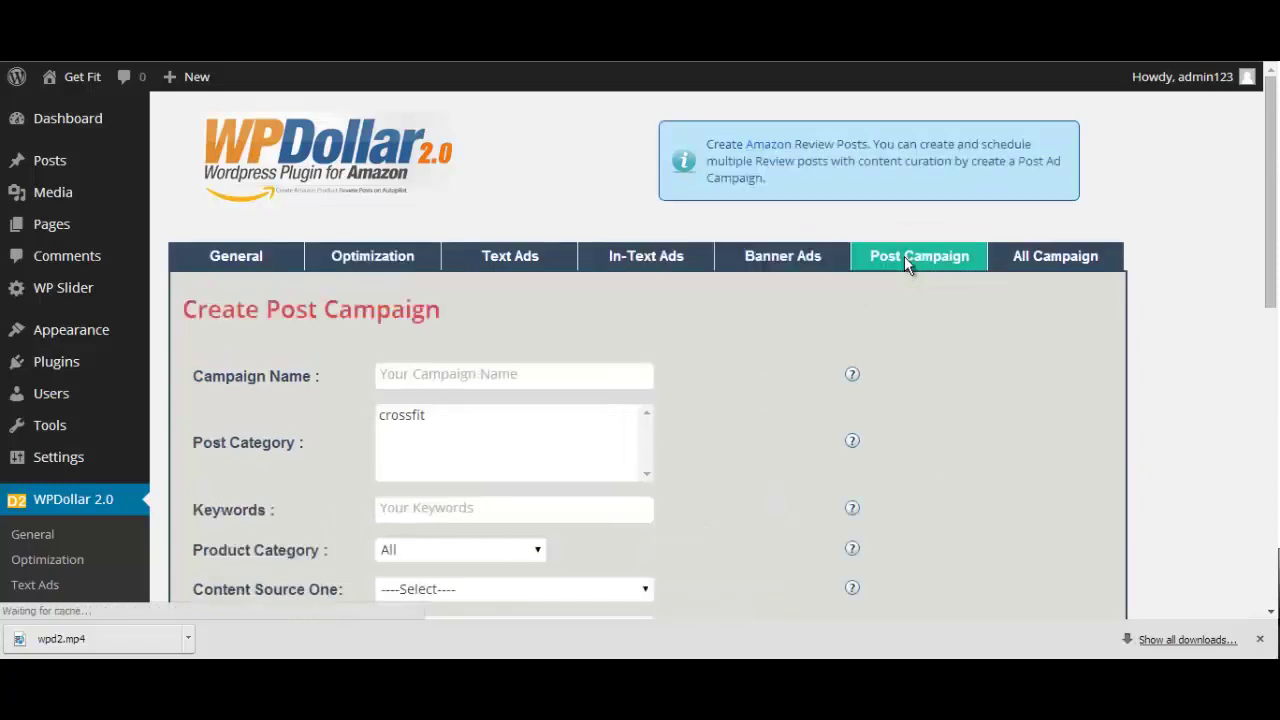
scroll(951, 315, "down", 3)
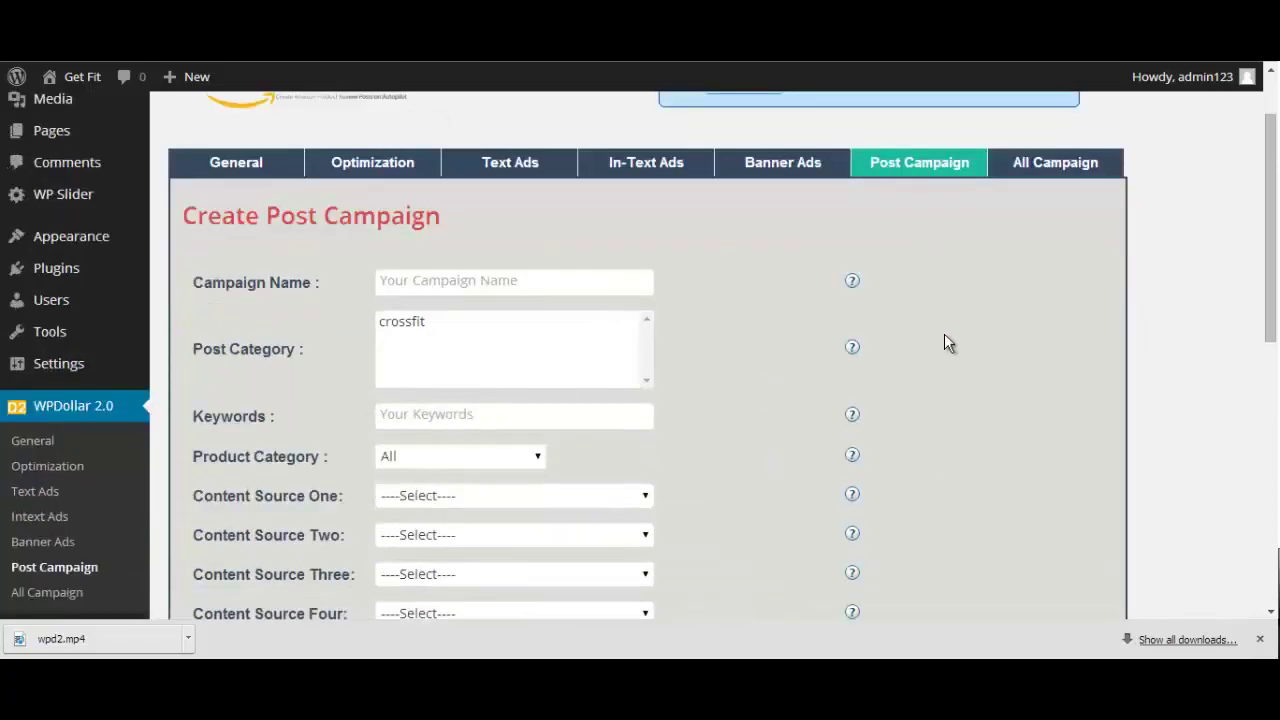
scroll(945, 336, "down", 5)
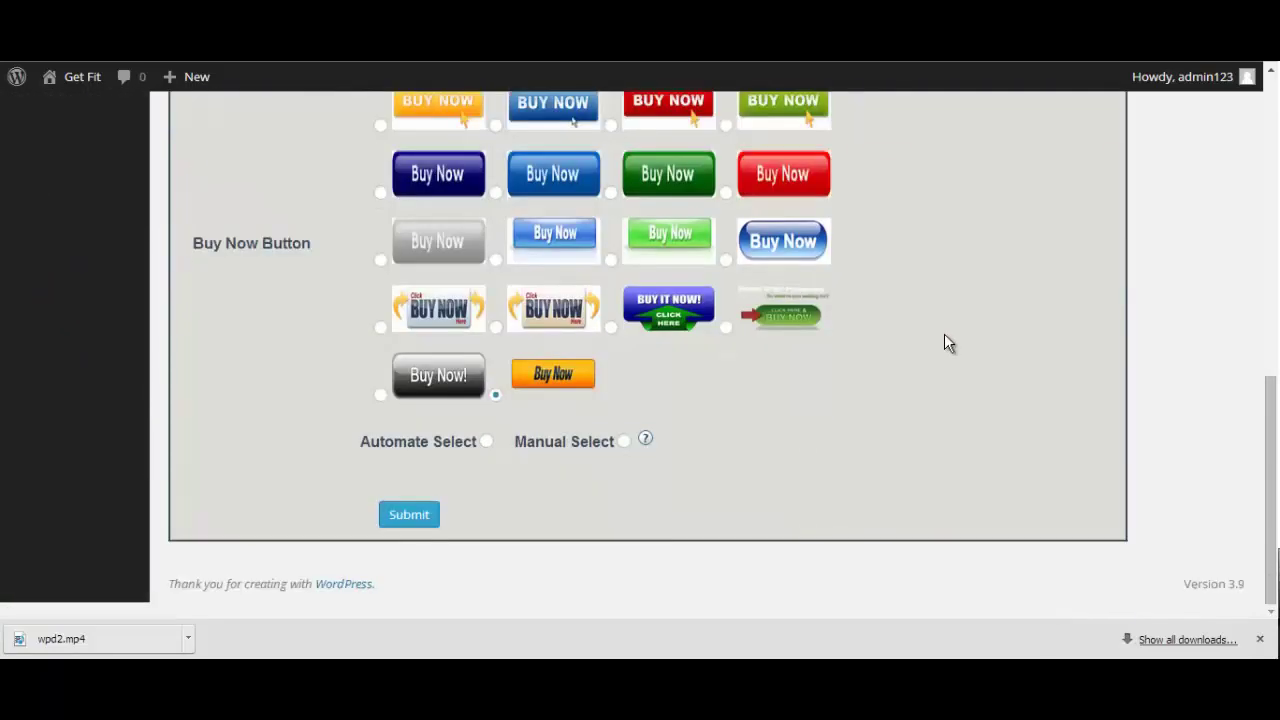
scroll(945, 336, "up", 8)
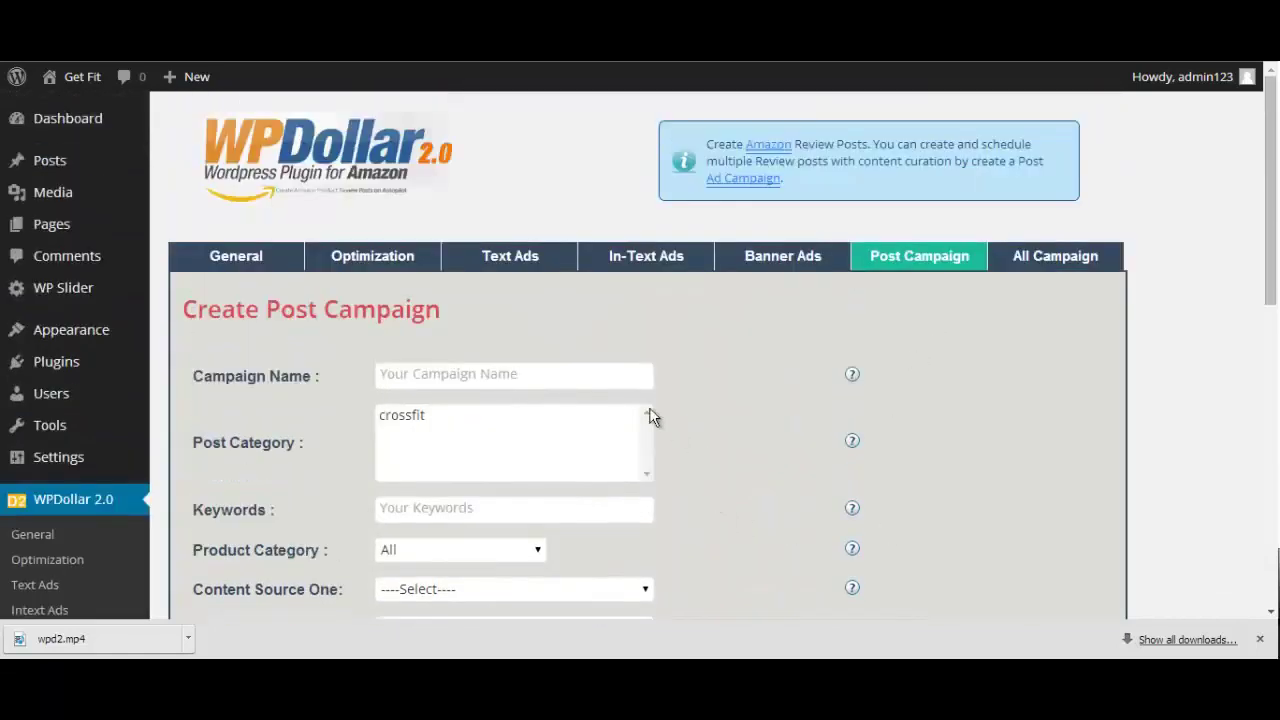
left_click(578, 379)
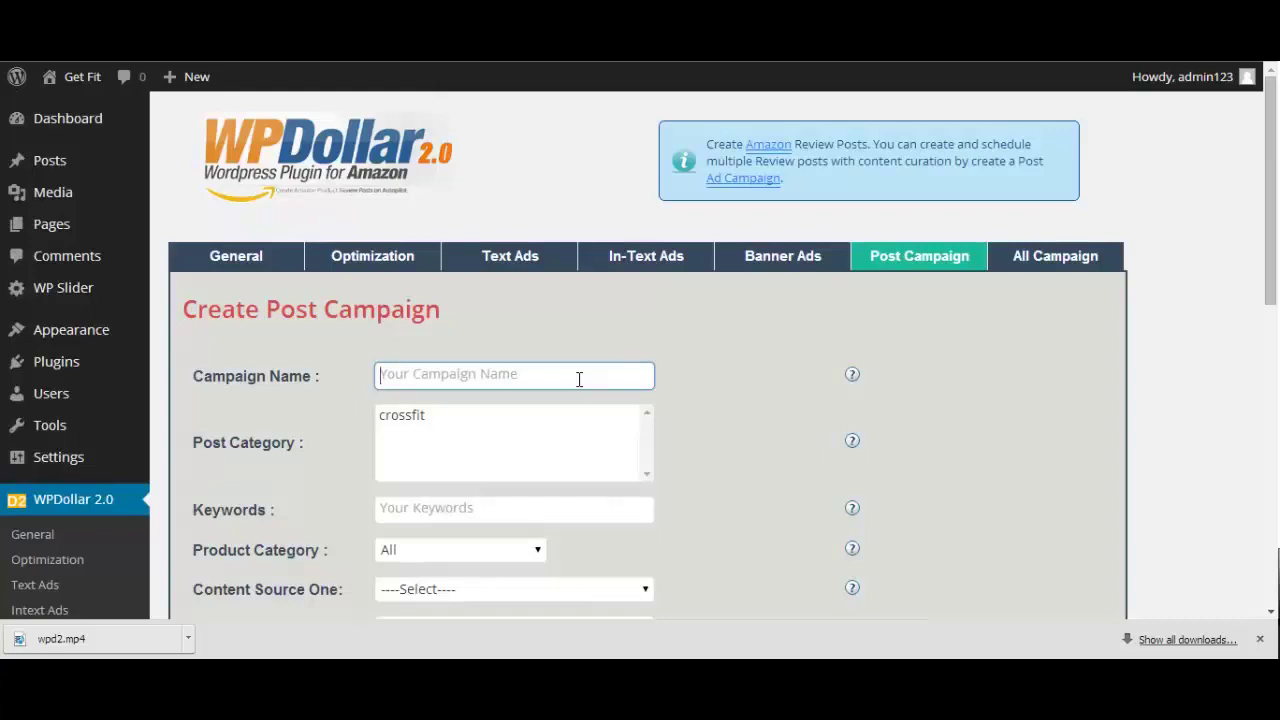
type("Cr")
left_click(514, 400)
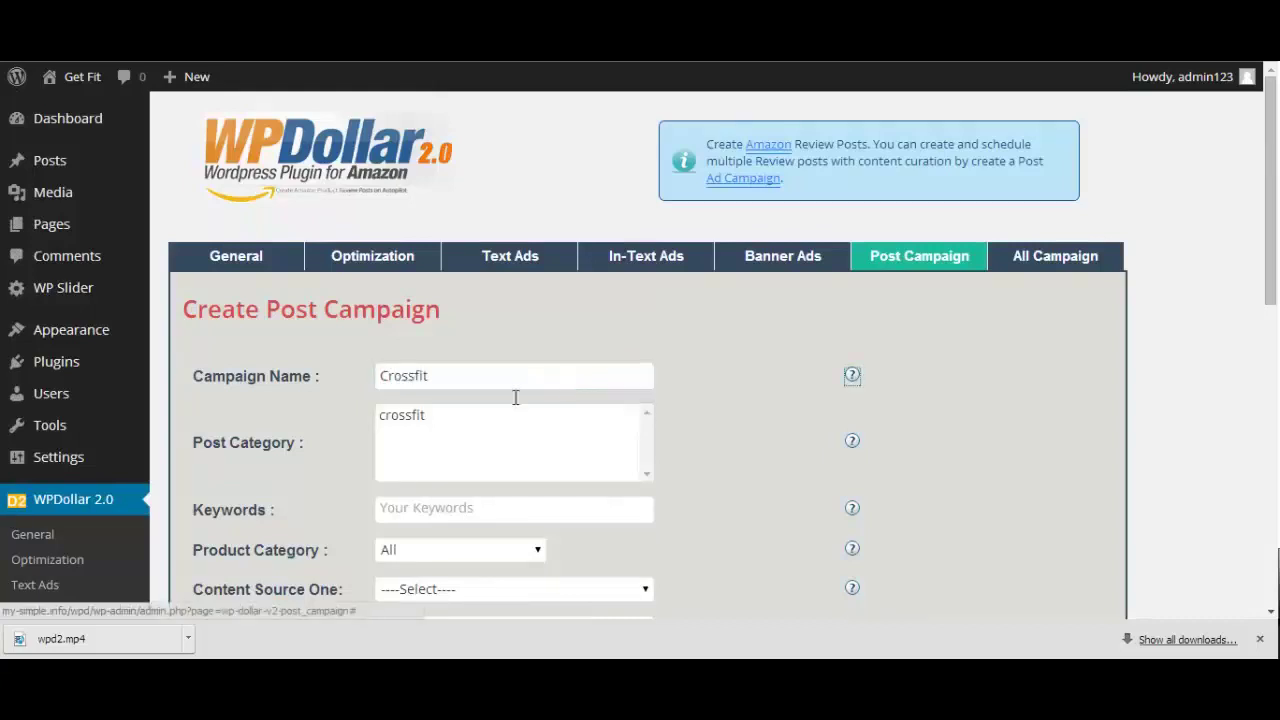
left_click(429, 415)
Enter crossfit as the post campaign's keyword and choose Health & Personal Care as the product category
left_click(441, 512)
type("cr")
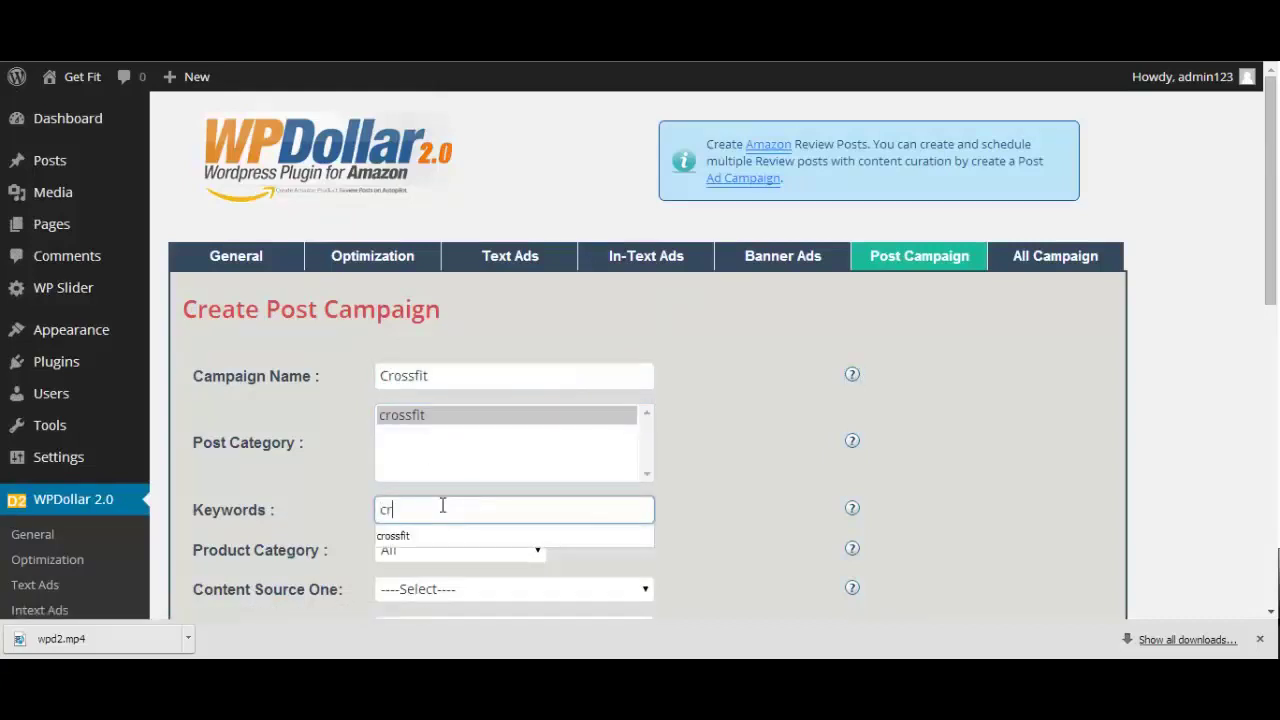
left_click(433, 536)
left_click(430, 556)
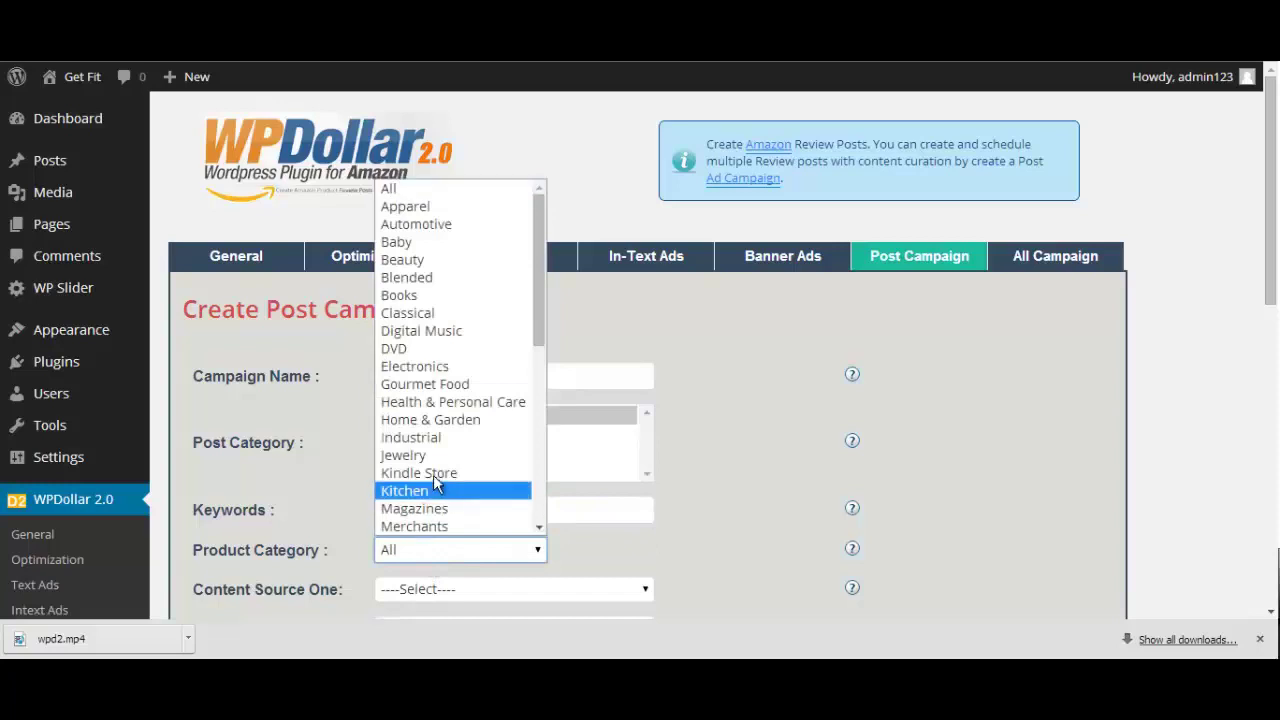
left_click(433, 401)
Set content source one to Amazon and content sources two and three to Bing
scroll(321, 426, "down", 3)
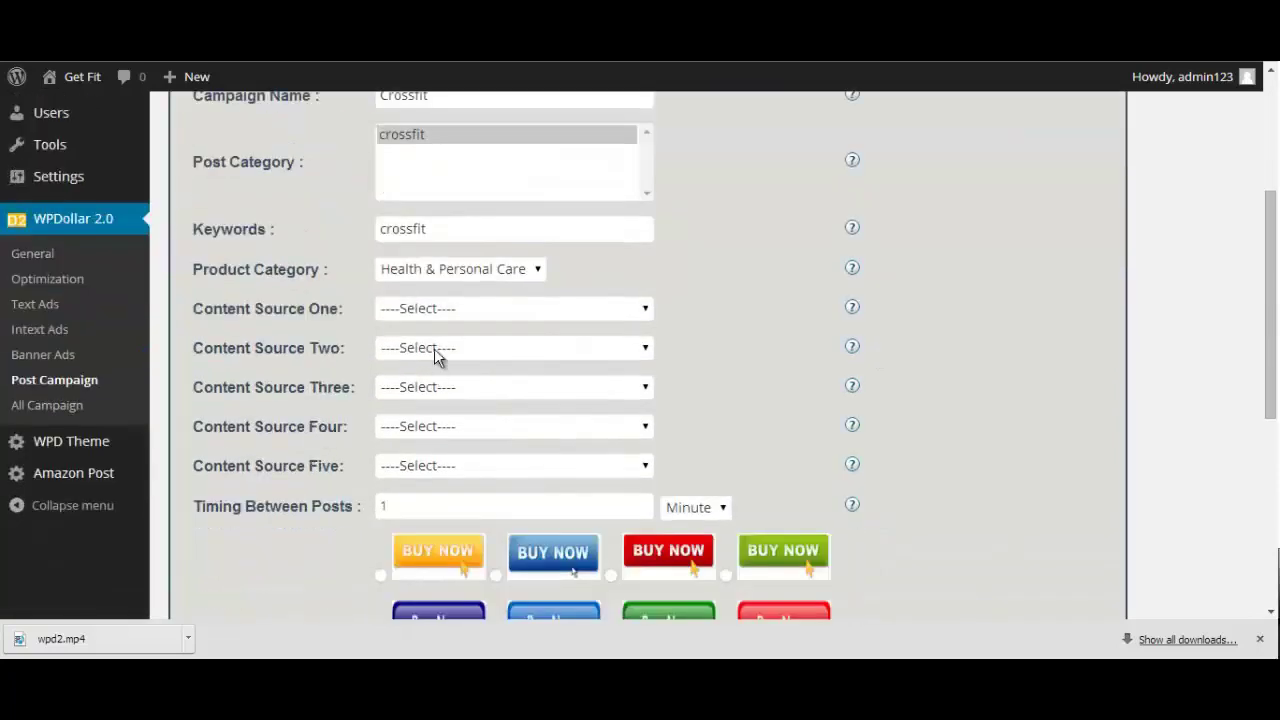
left_click(439, 308)
left_click(420, 348)
left_click(430, 349)
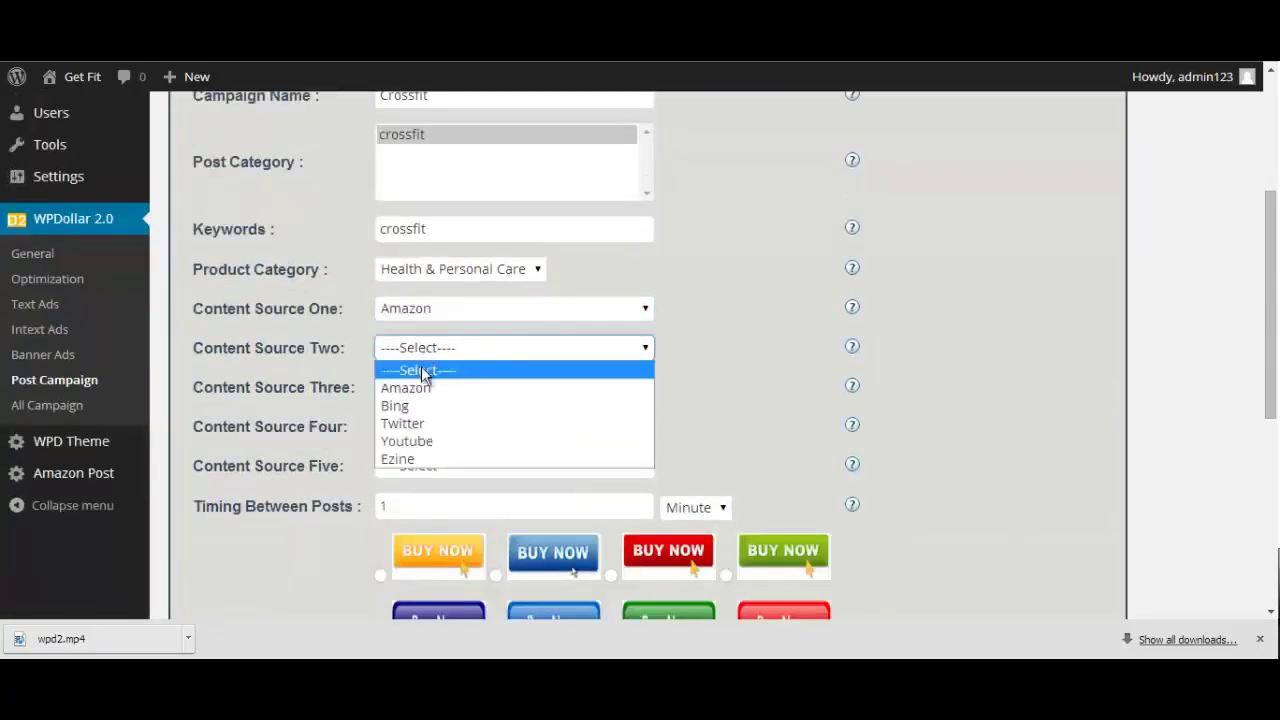
left_click(418, 405)
left_click(423, 389)
left_click(415, 444)
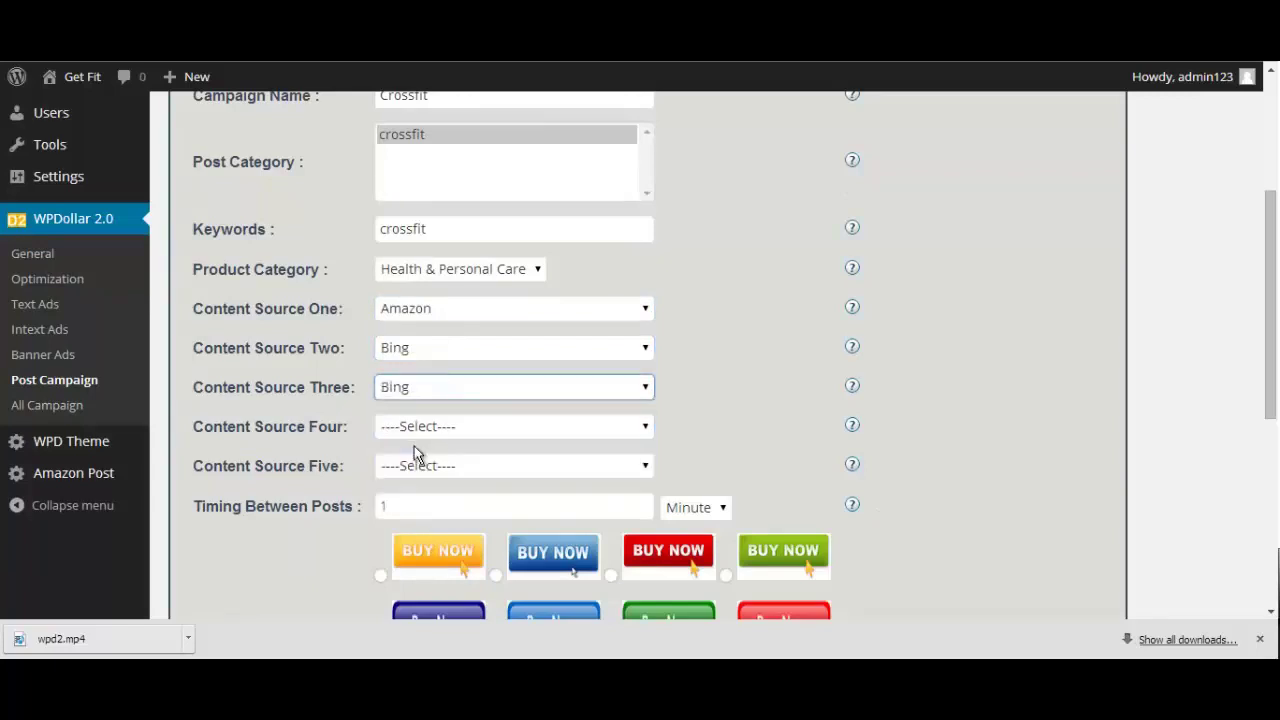
Try a timing of 10 minutes between posts and return it to 1
left_click(411, 504)
left_click_drag(414, 506, 366, 508)
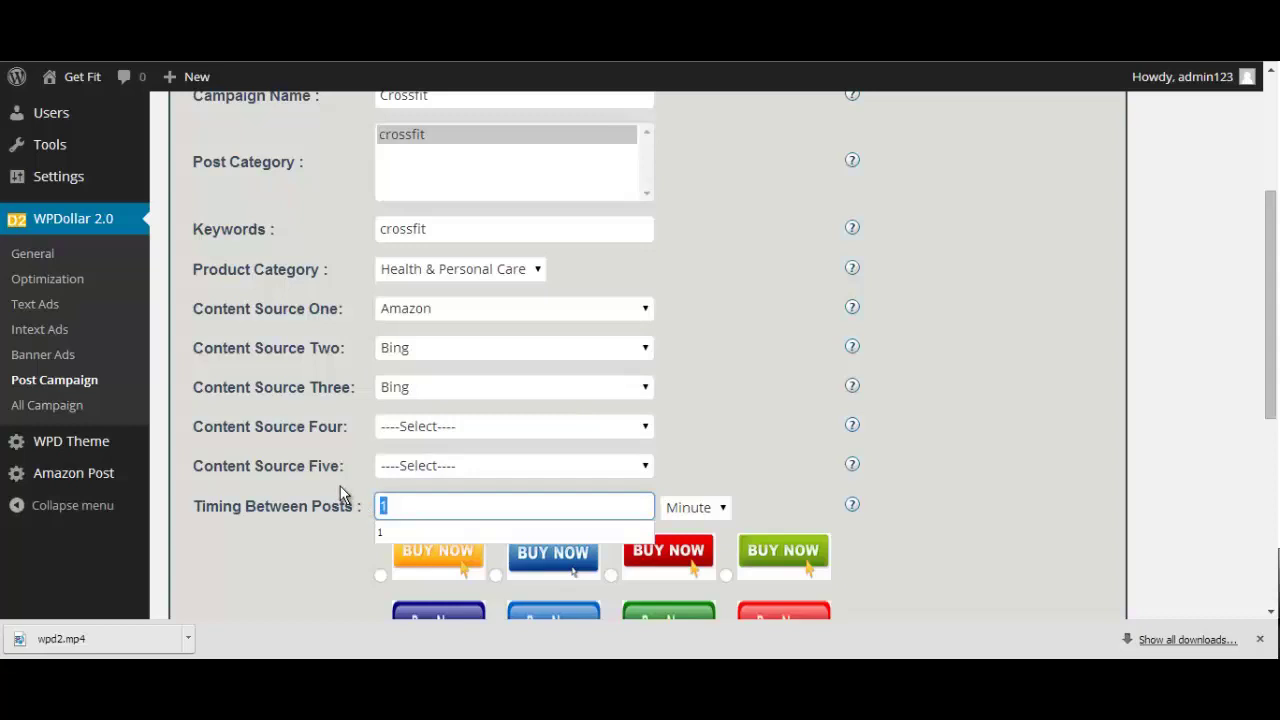
type("10")
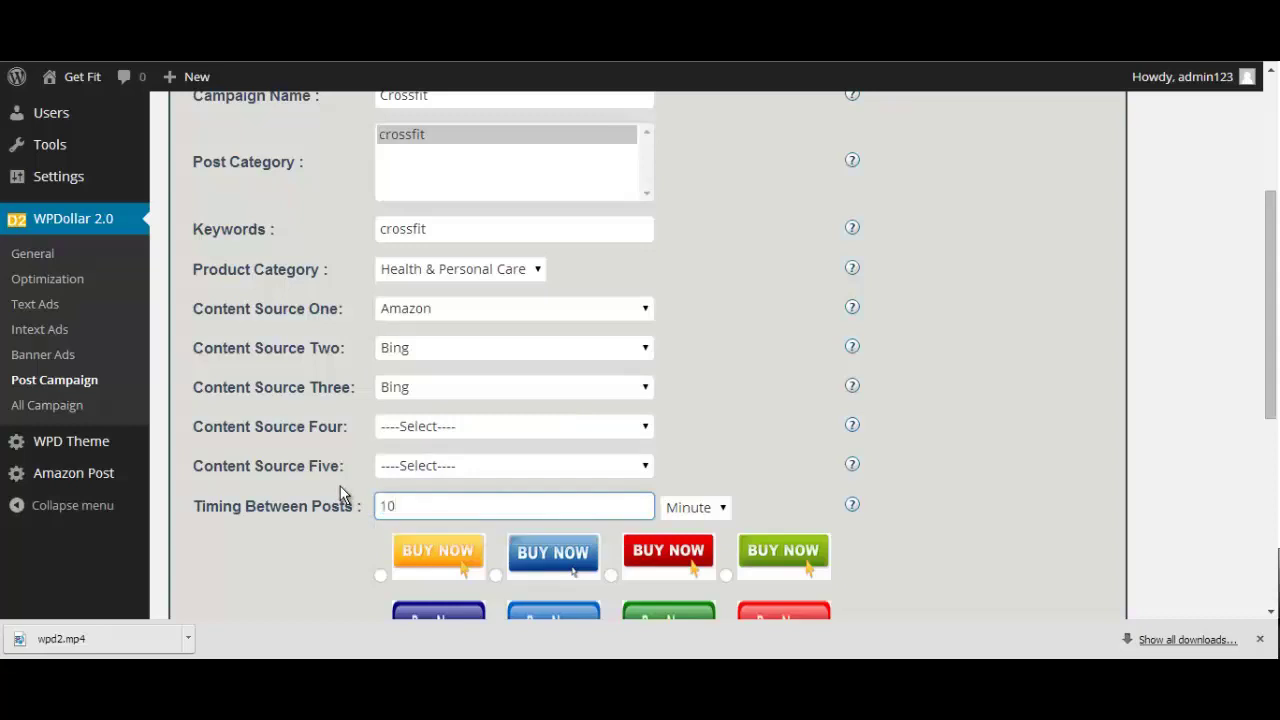
key("BackSpace")
left_click(340, 484)
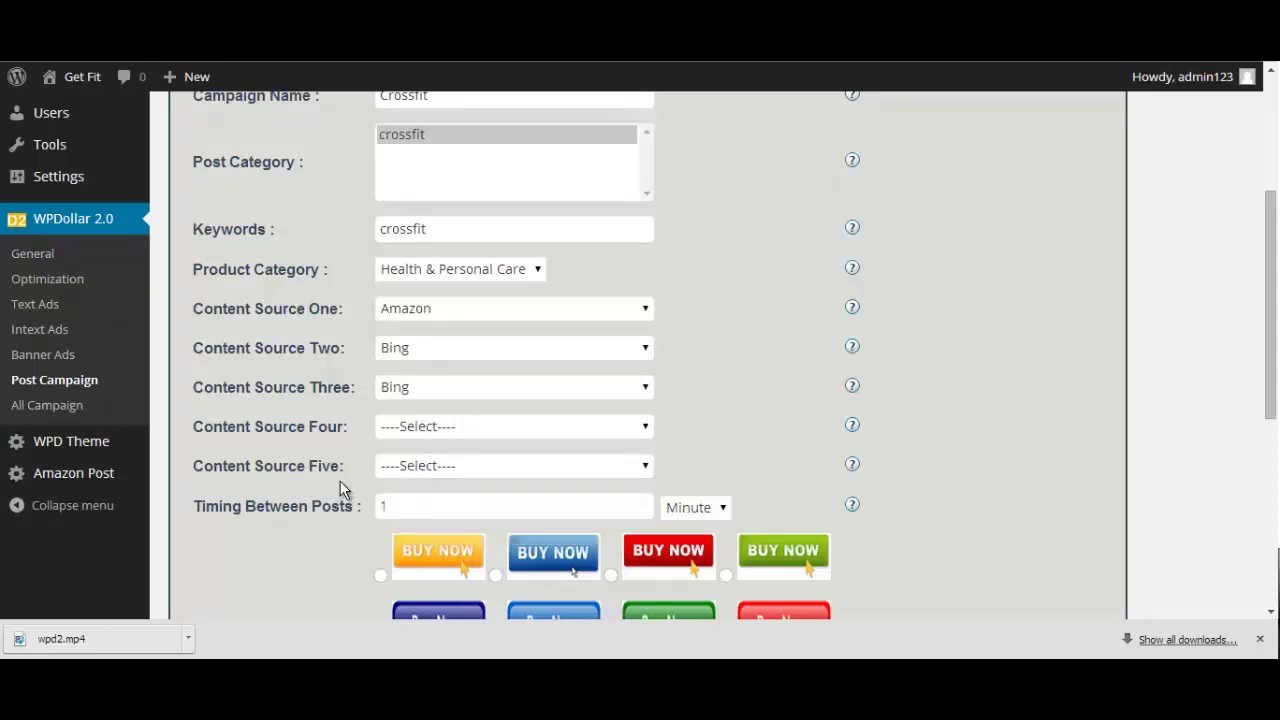
Choose Automate Select below the Buy Now button designs, and switch the choice to Manual Select
scroll(339, 483, "down", 2)
scroll(339, 483, "down", 1)
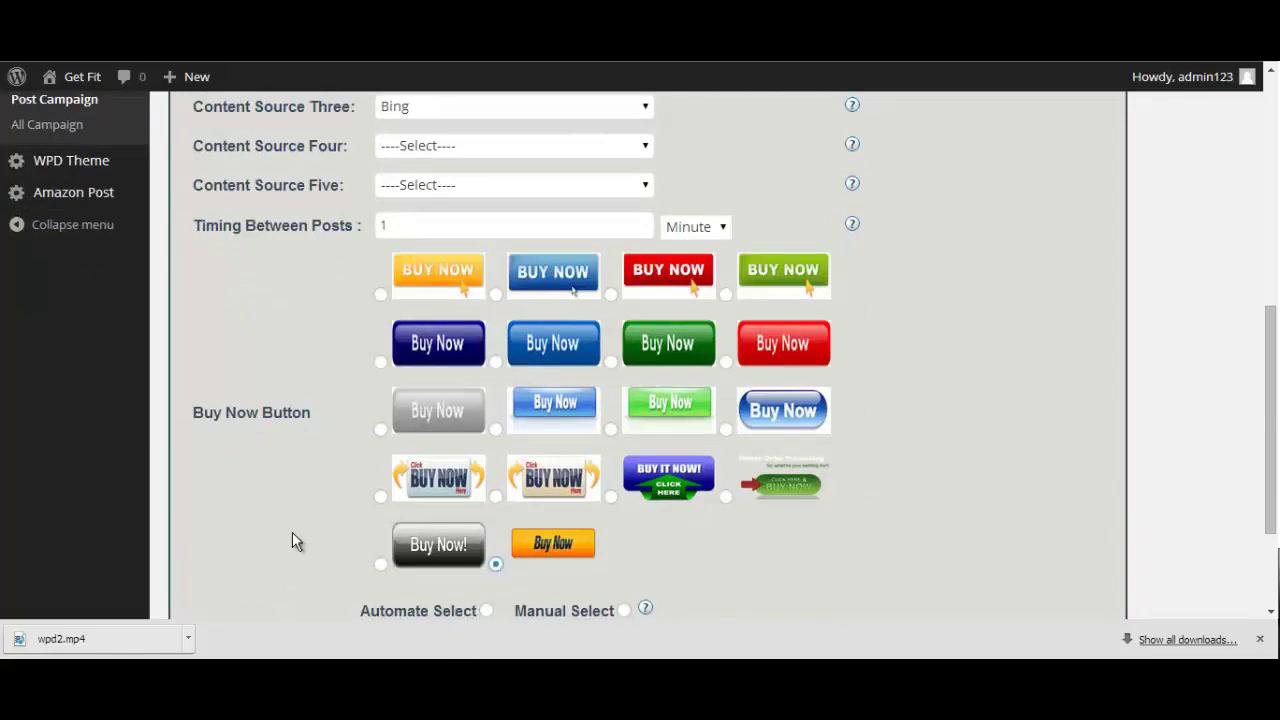
scroll(291, 541, "down", 3)
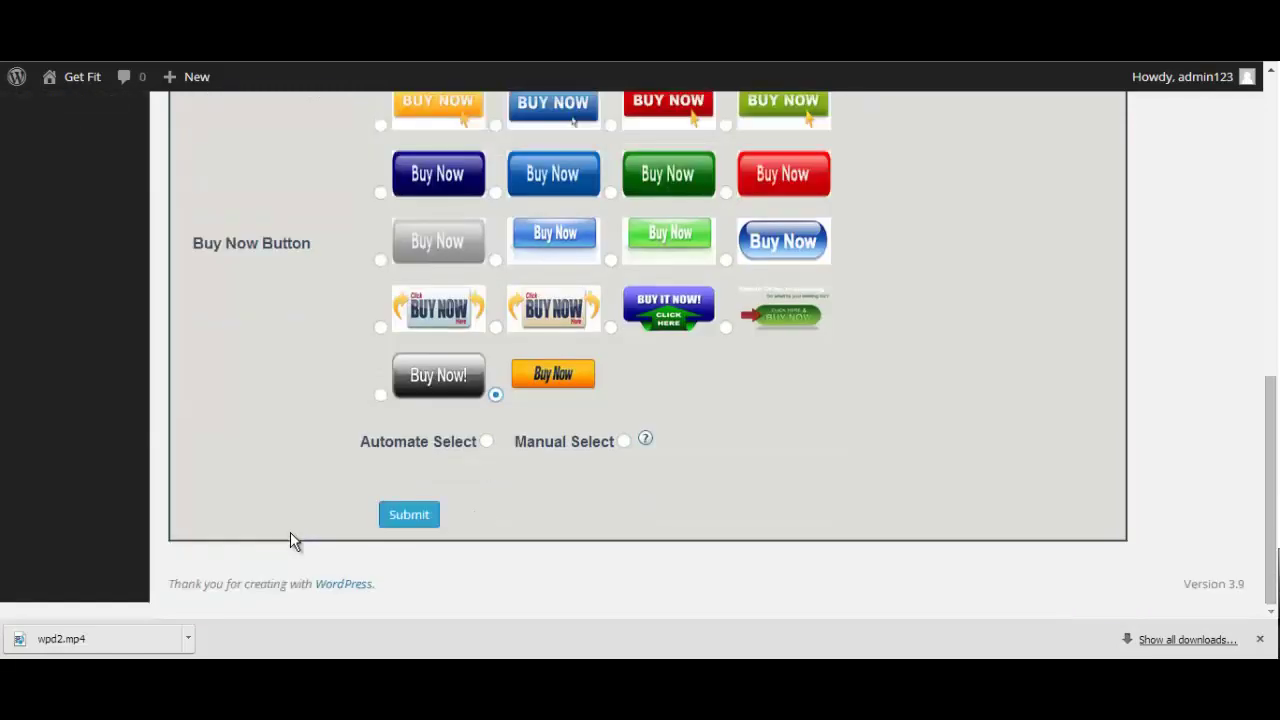
left_click(487, 443)
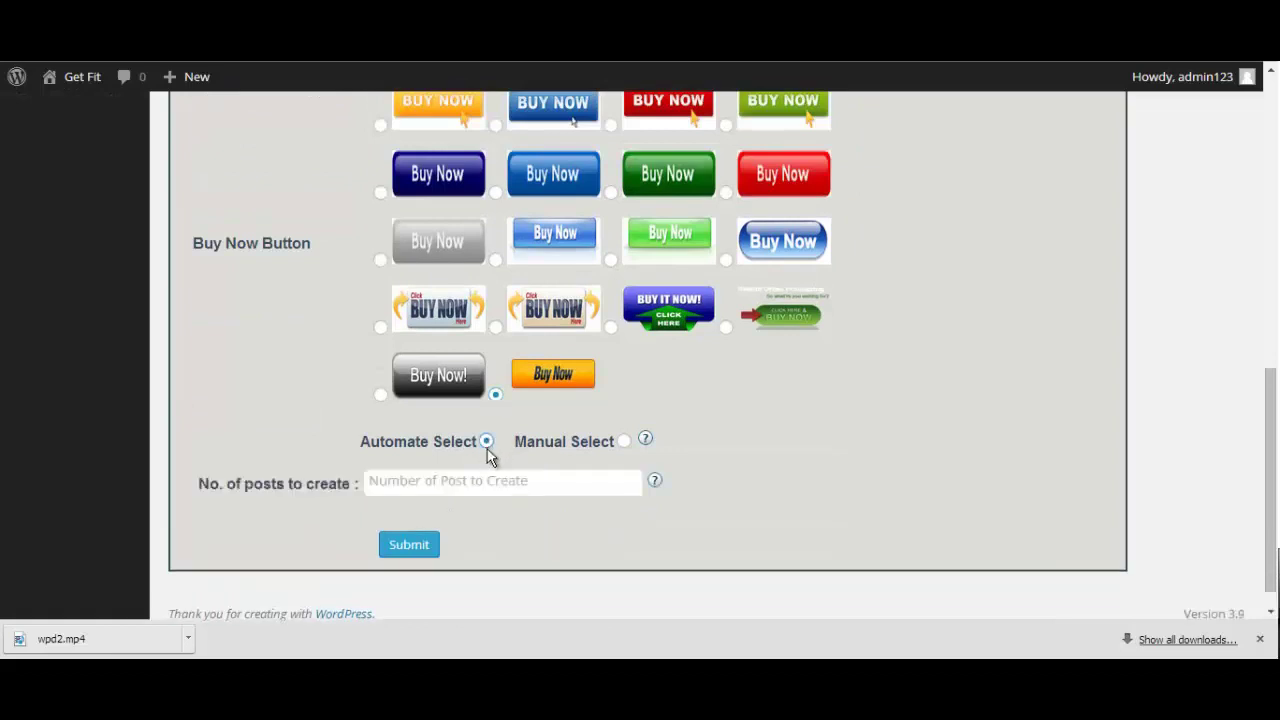
left_click(624, 443)
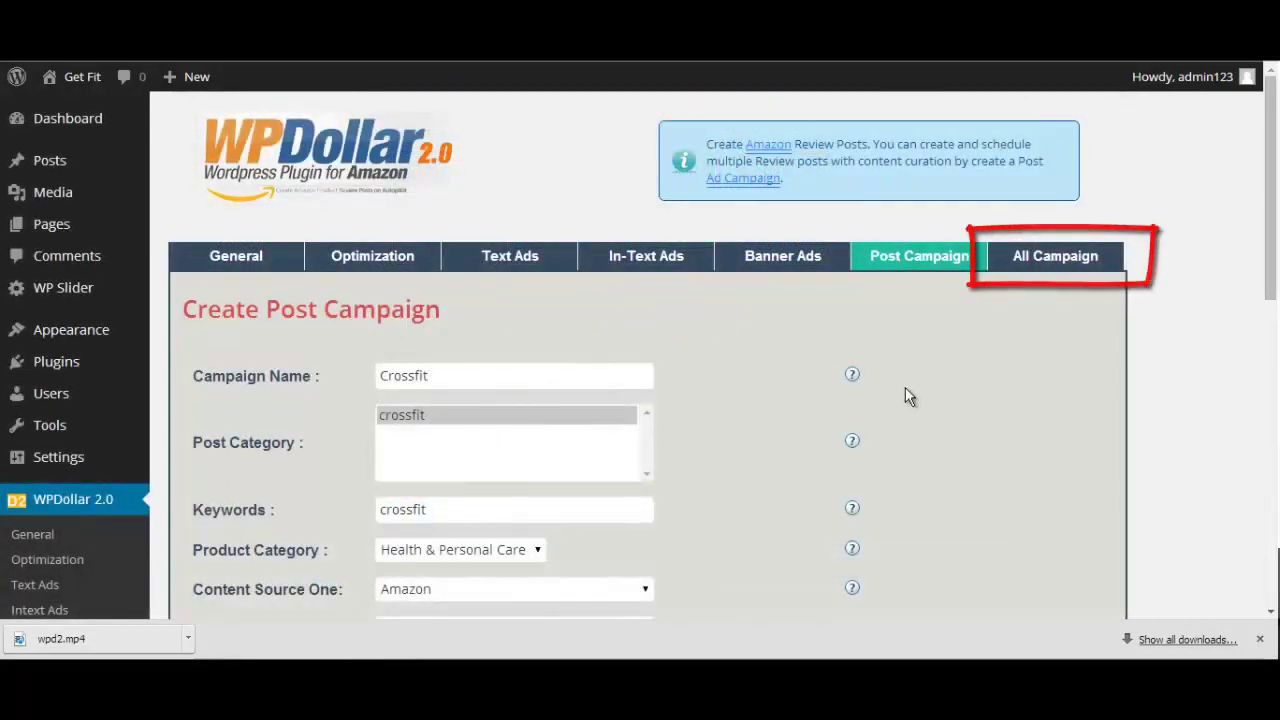
Open the overview of all campaigns and examine the post, banner, text ad and in-text ad lists
left_click(1006, 260)
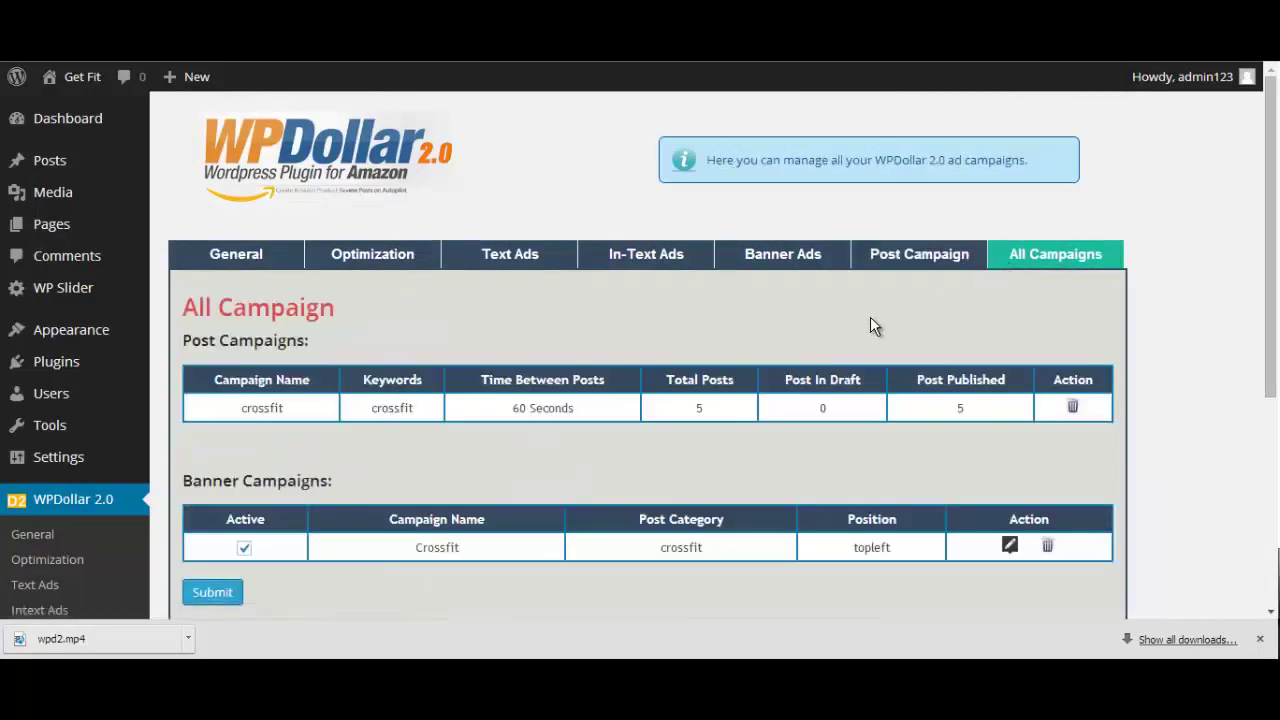
scroll(870, 323, "down", 1)
scroll(866, 328, "down", 3)
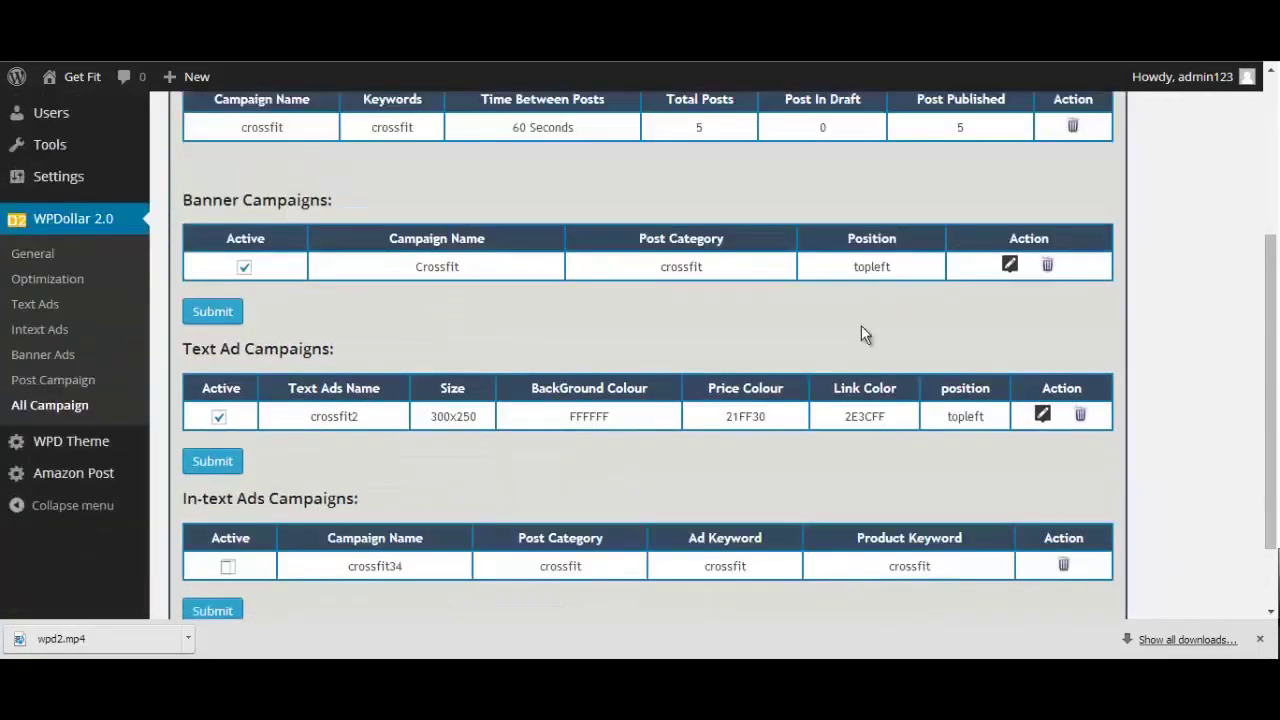
Review the campaign tables again, checking their columns, active checkboxes and edit and delete actions
scroll(862, 325, "up", 4)
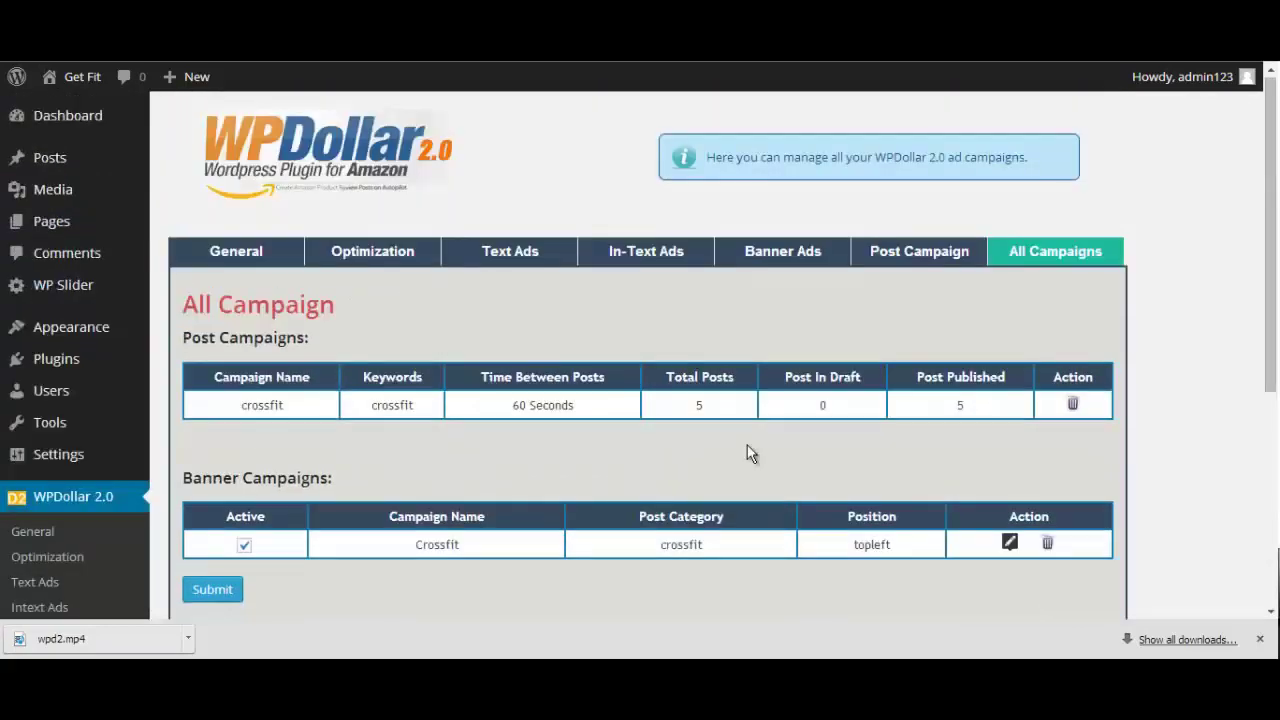
scroll(749, 447, "down", 4)
scroll(748, 447, "up", 2)
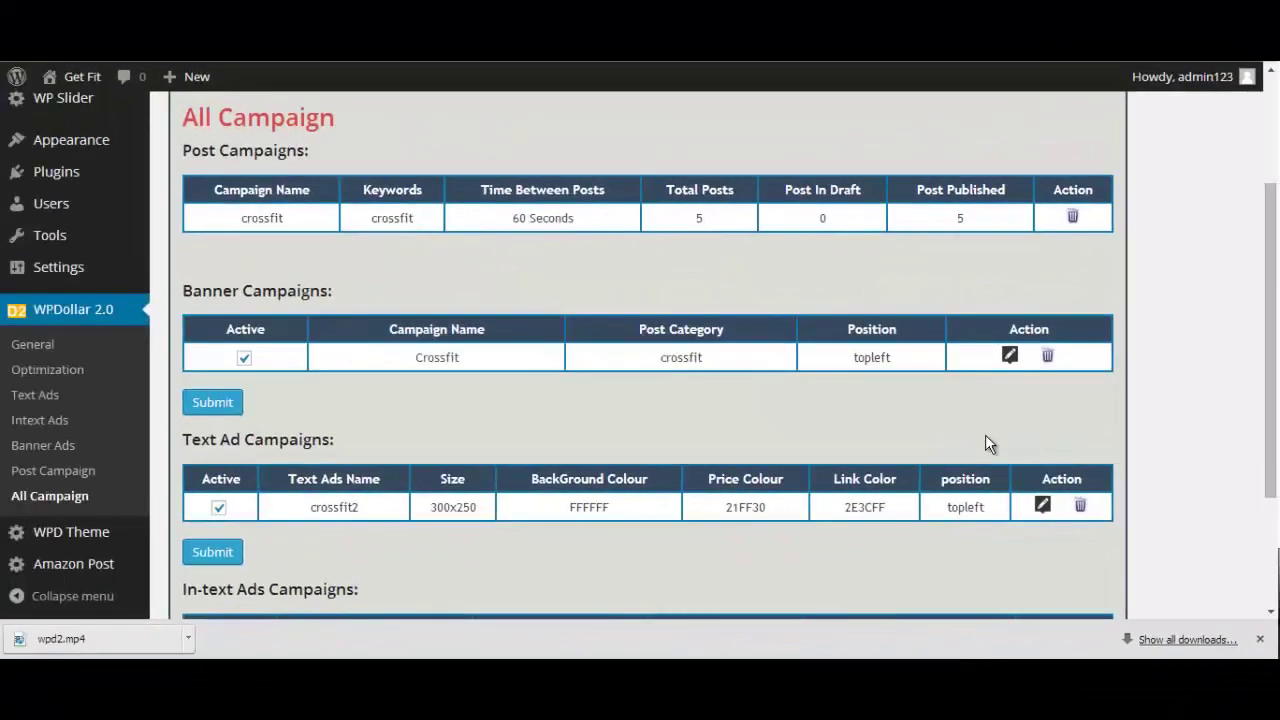
scroll(985, 434, "up", 2)
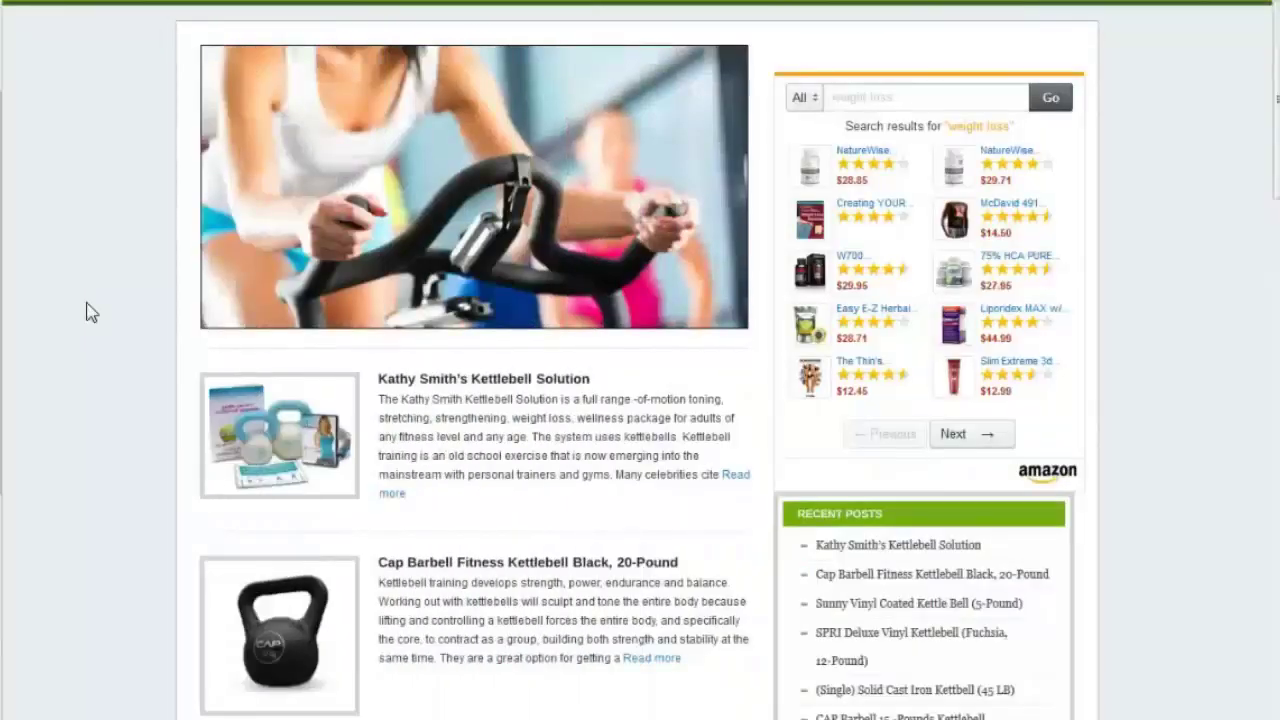
Look through the Health & Fitness blog's front page posts and advance the Amazon product carousel in the sidebar several times
scroll(90, 312, "down", 5)
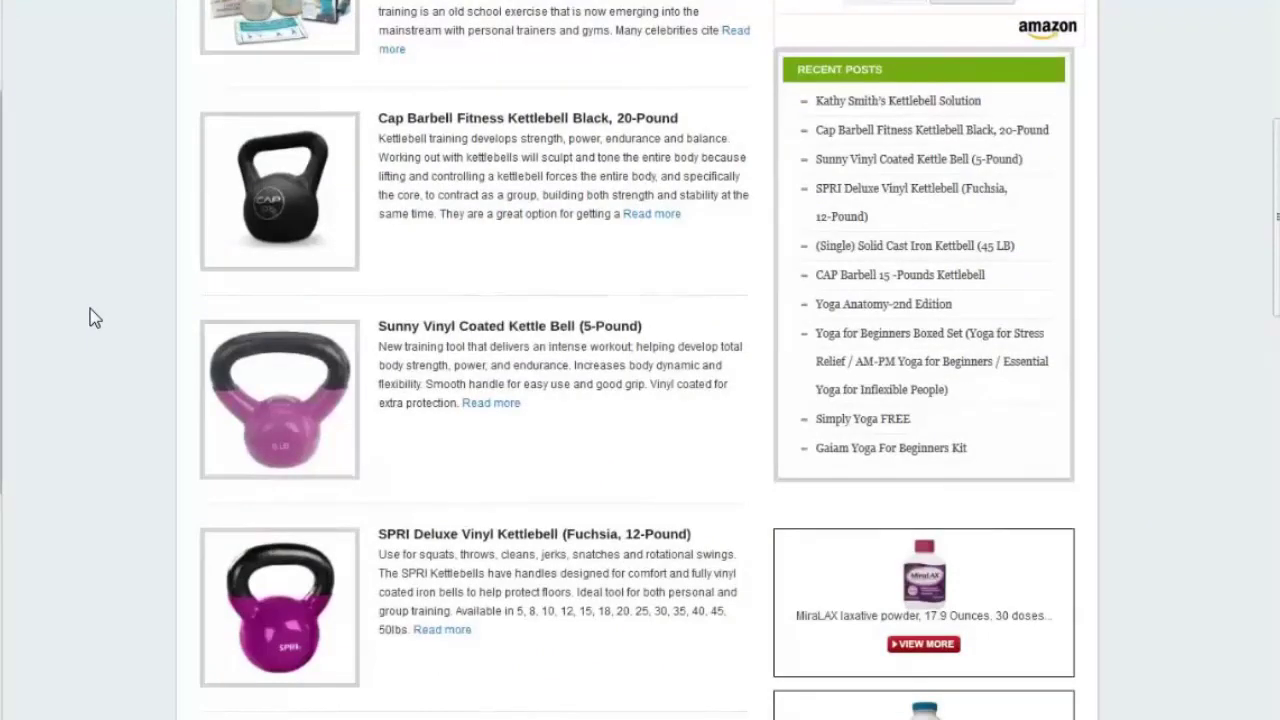
scroll(92, 316, "down", 2)
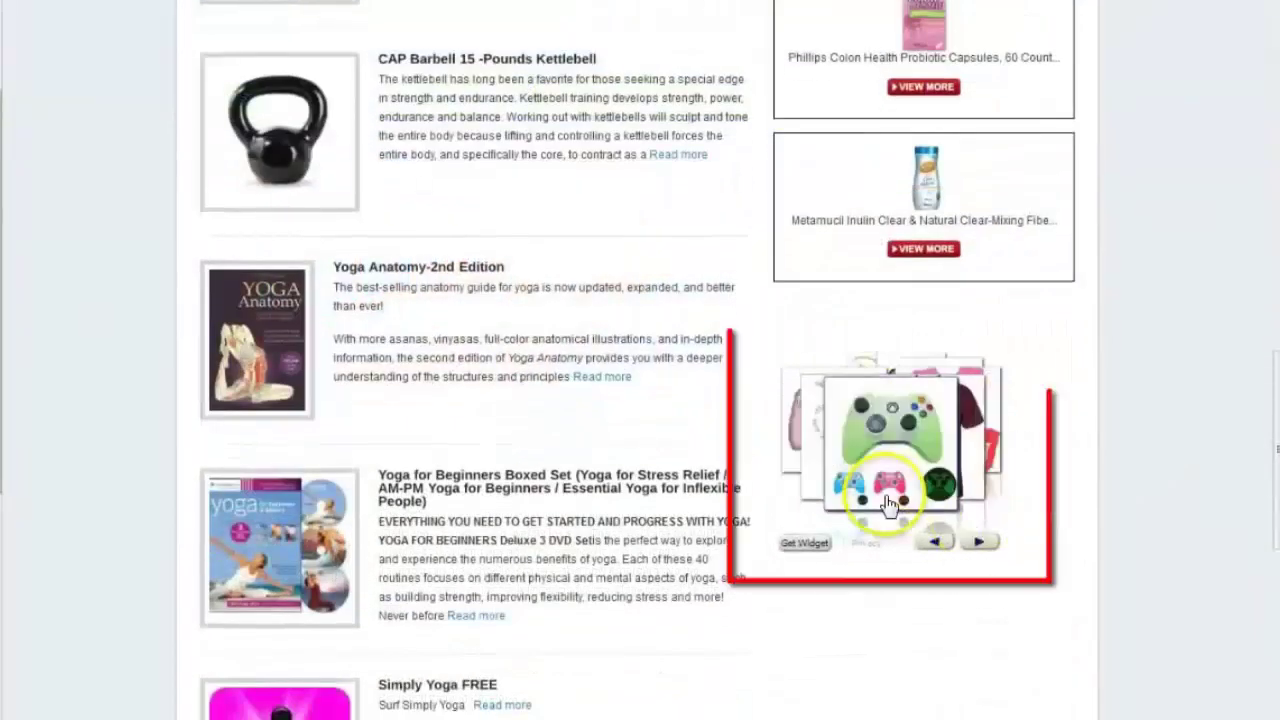
left_click(980, 543)
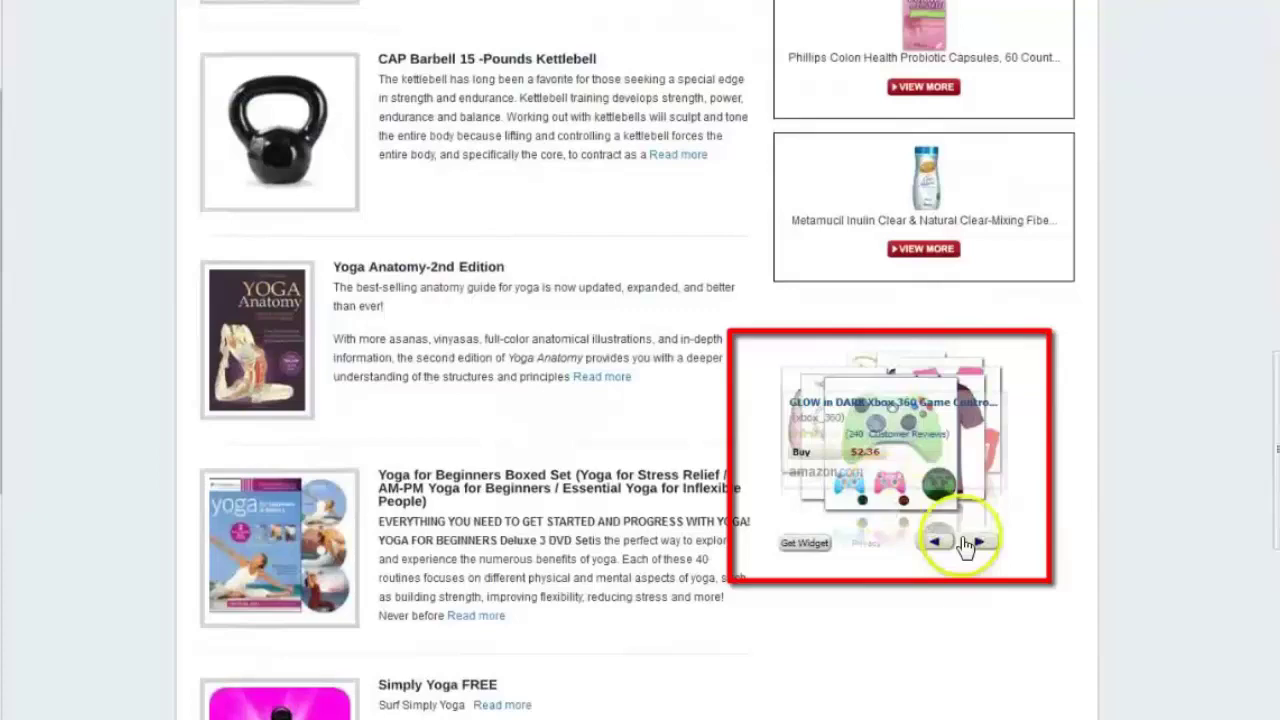
left_click(980, 543)
left_click(983, 545)
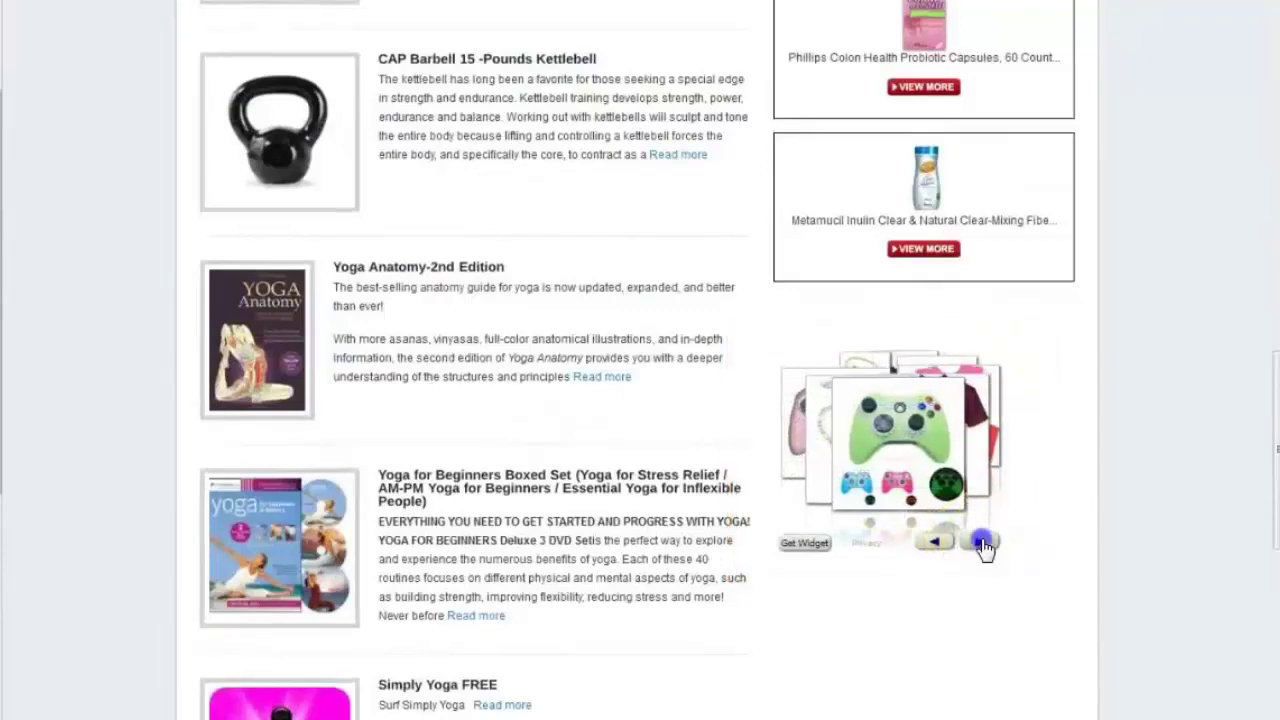
left_click(984, 545)
left_click(984, 545)
left_click(984, 545)
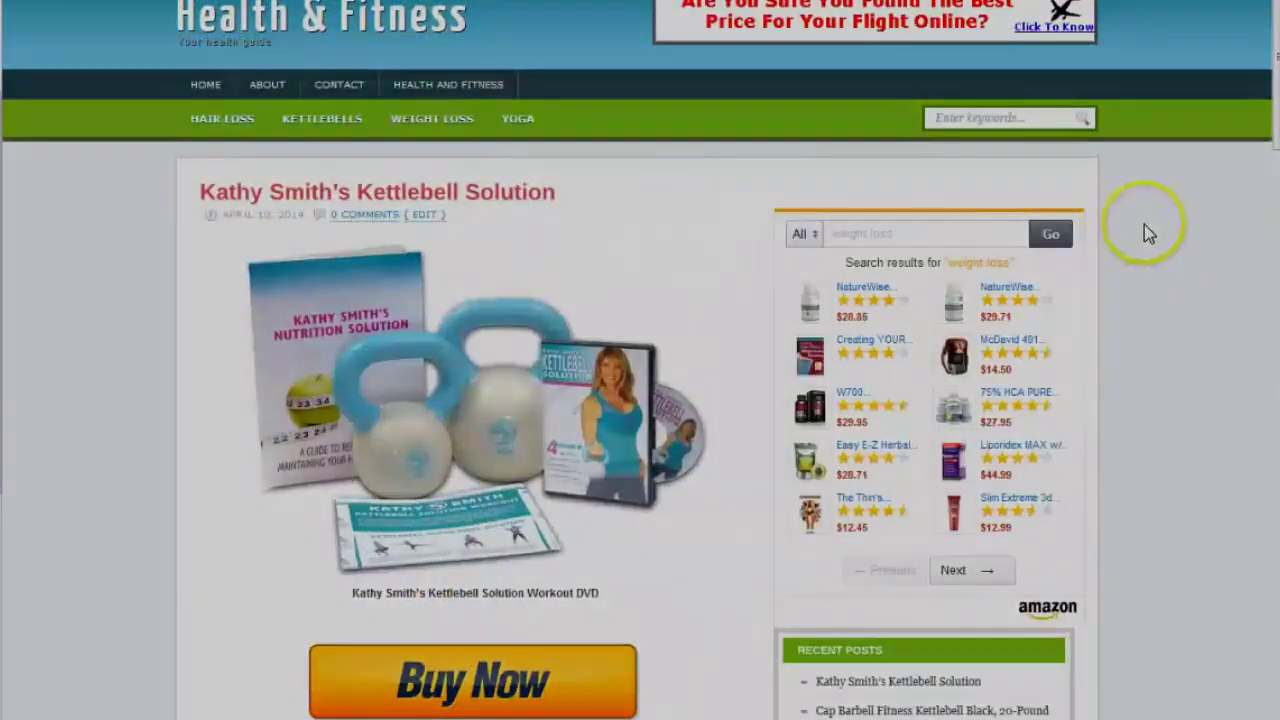
Examine a crossfit product post from its video and social buttons through the Amazon customer reviews to the closing Buy Now button
scroll(85, 310, "down", 5)
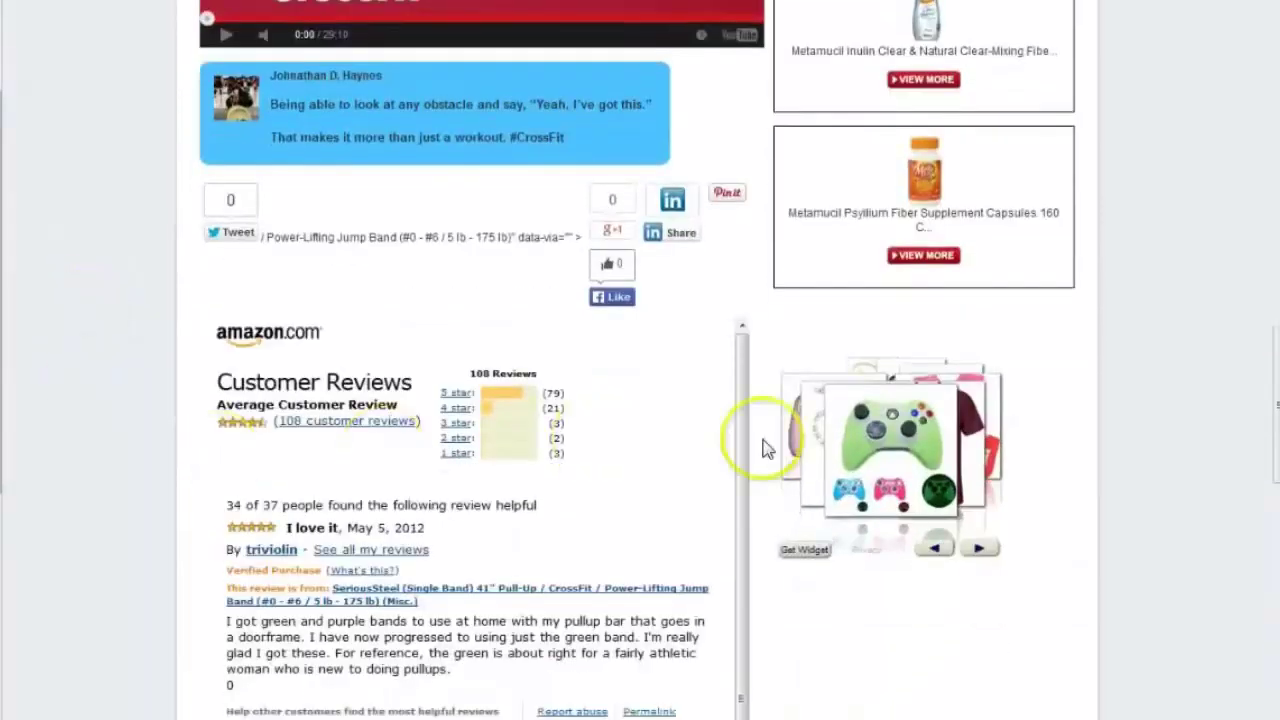
scroll(742, 395, "down", 3)
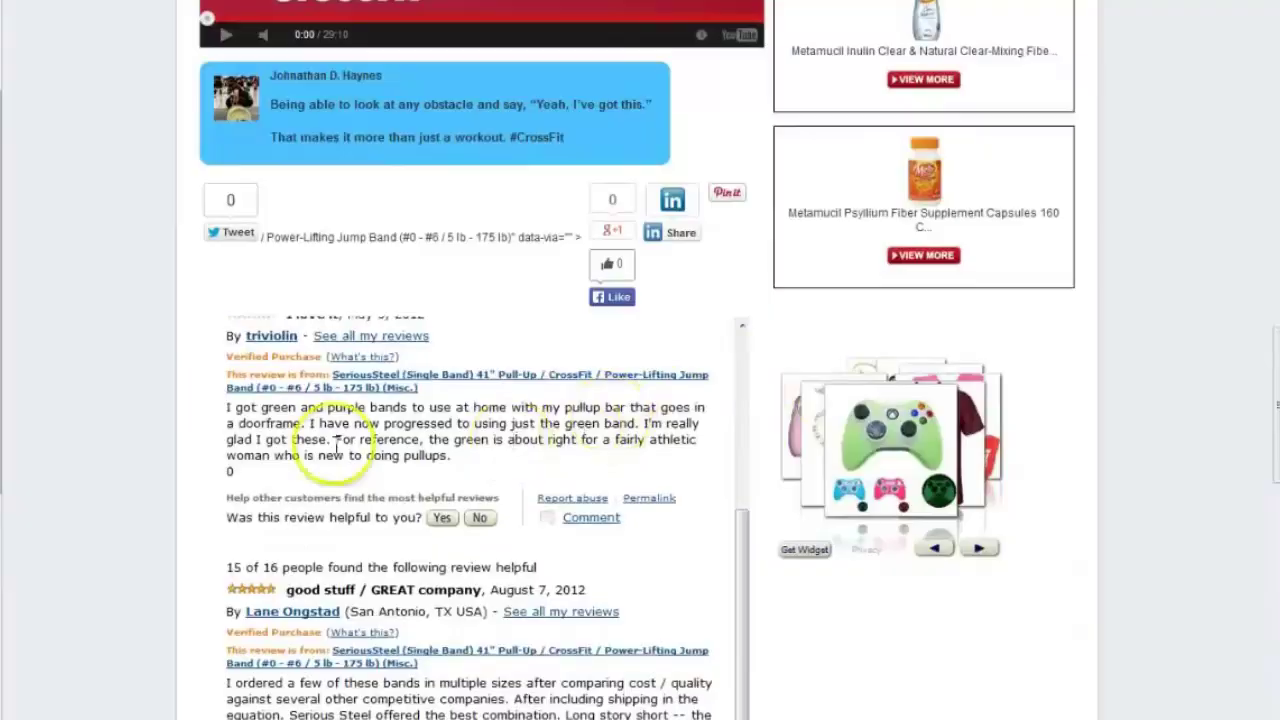
scroll(242, 463, "down", 5)
scroll(242, 463, "down", 8)
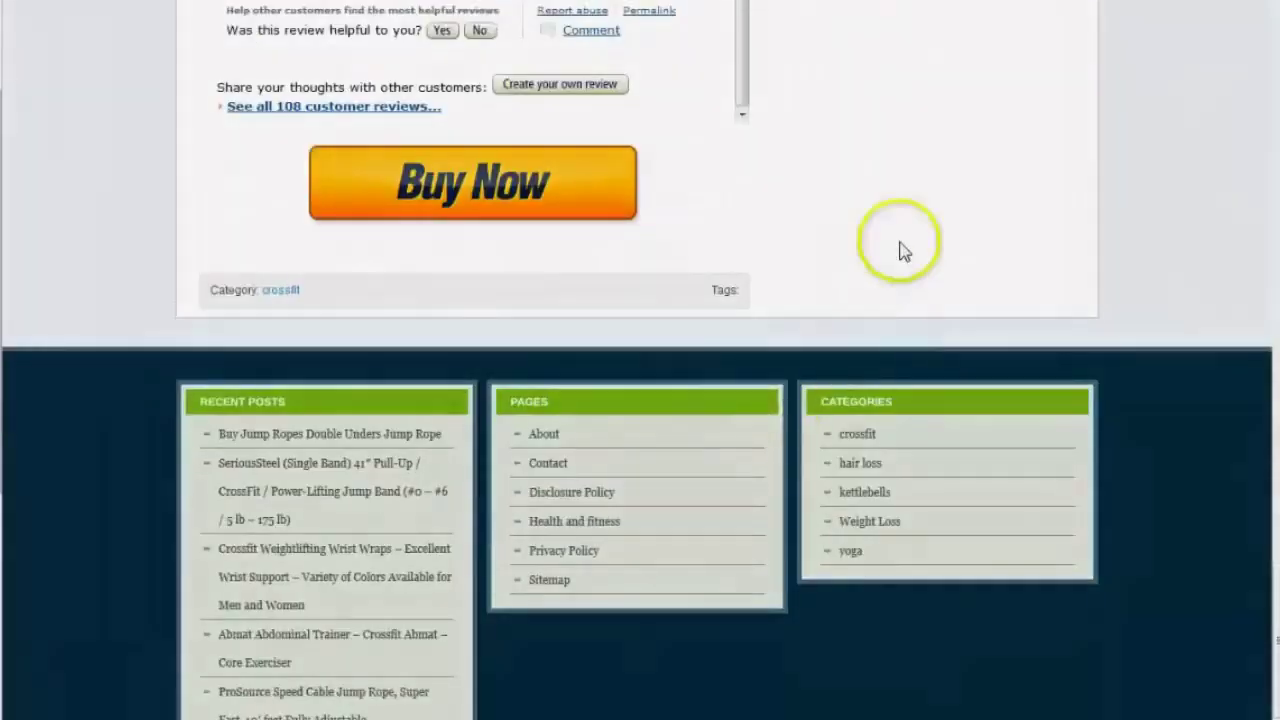